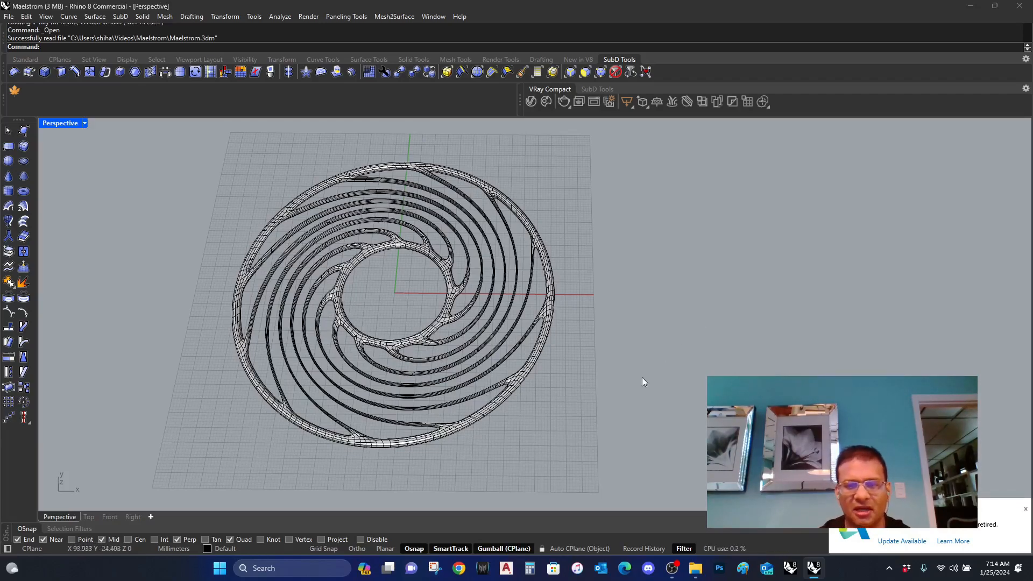
{"action": "right_click_drag", "start_coordinate": [444, 402], "coordinate": [448, 428]}
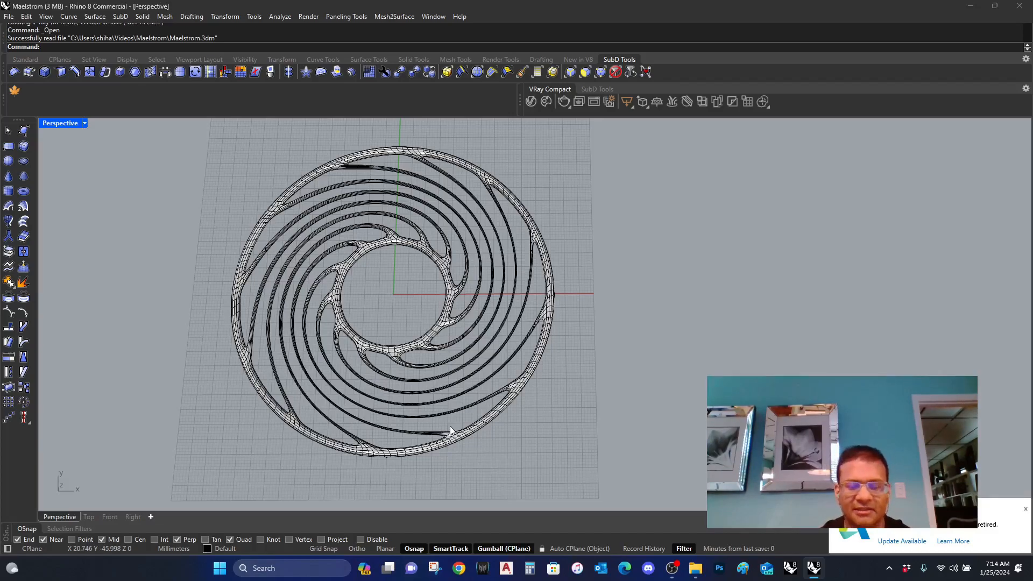
{"action": "right_click_drag", "start_coordinate": [367, 408], "coordinate": [362, 373]}
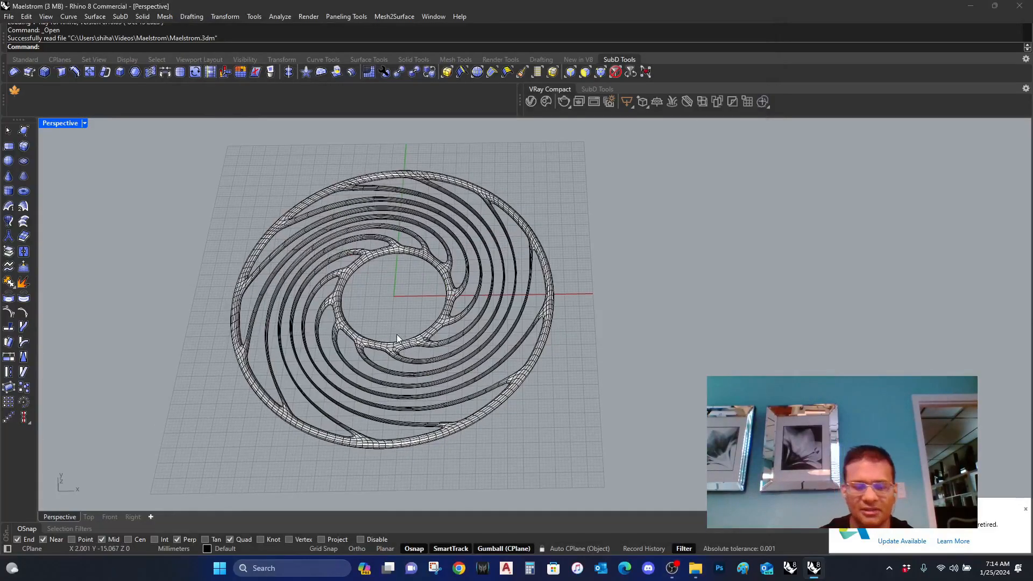
Create a new model from the Large Objects - Millimeters template and maximize its Perspective view.
{"action": "key", "text": "ctrl+n"}
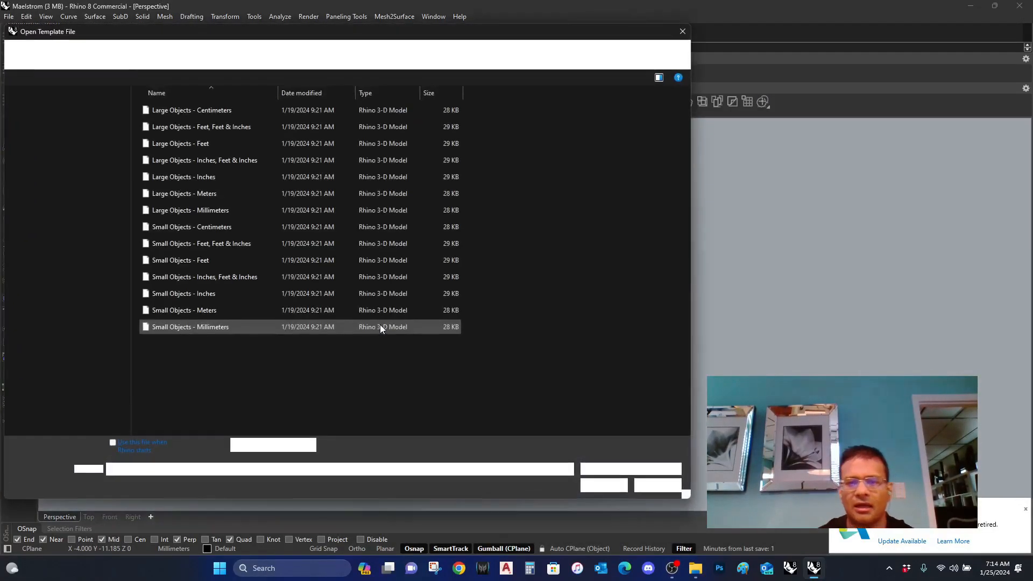
{"action": "left_click", "coordinate": [228, 210]}
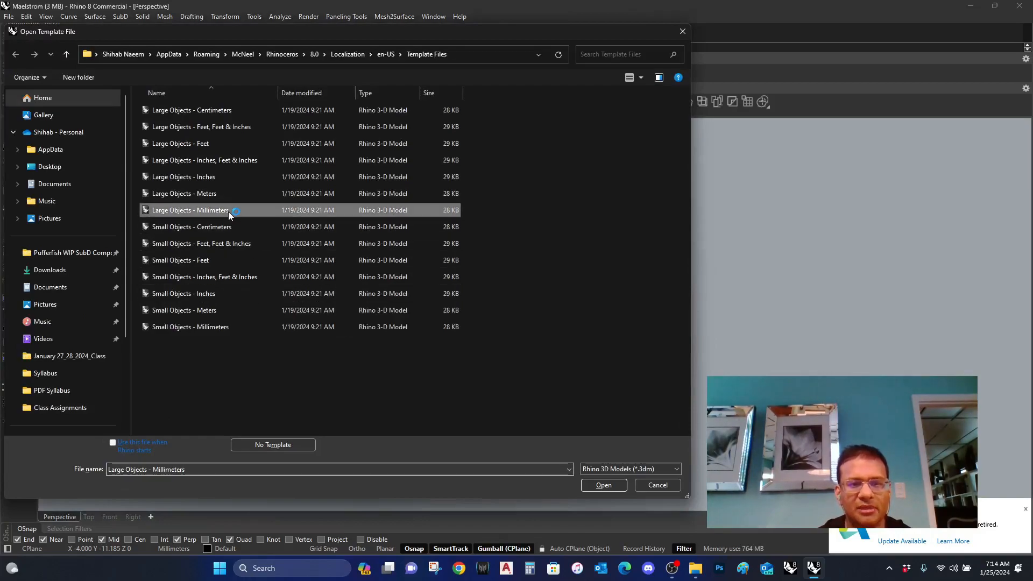
{"action": "left_click", "coordinate": [604, 485]}
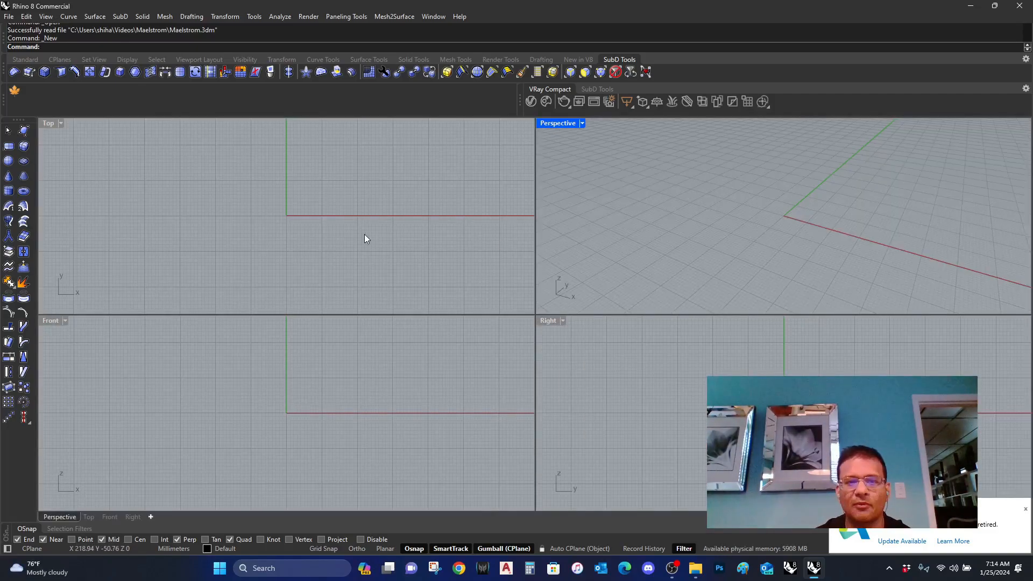
{"action": "double_click", "coordinate": [557, 123]}
{"action": "right_click_drag", "start_coordinate": [366, 260], "coordinate": [435, 399]}
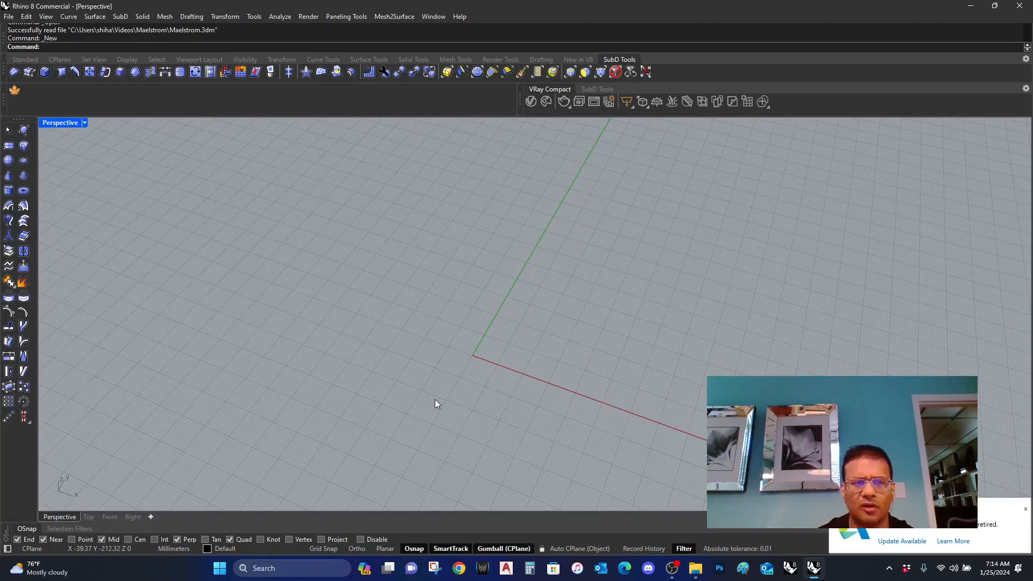
Draw a circle centred on the origin with a radius of about 788 mm.
{"action": "key", "text": "Return"}
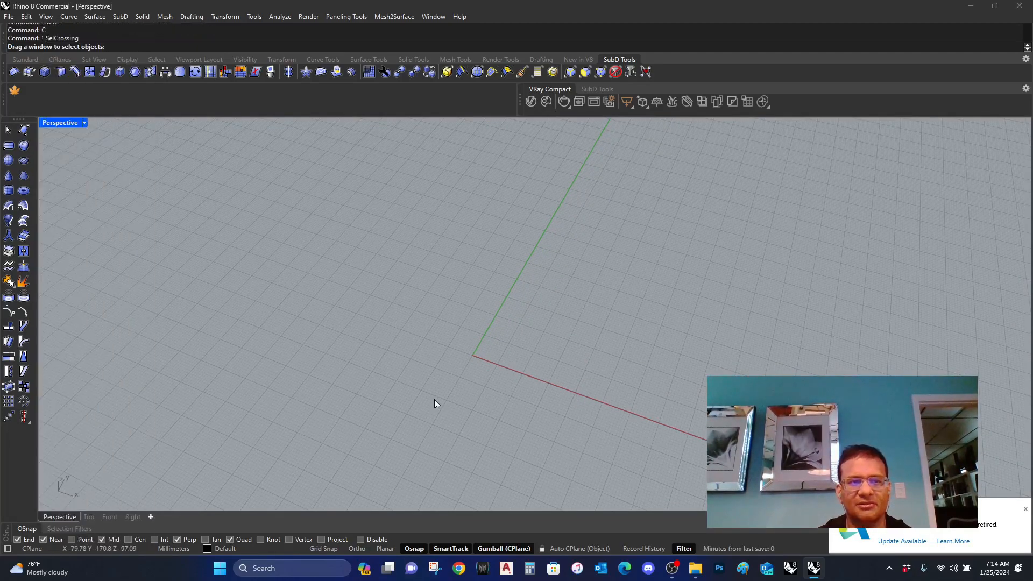
{"action": "type", "text": "circle"}
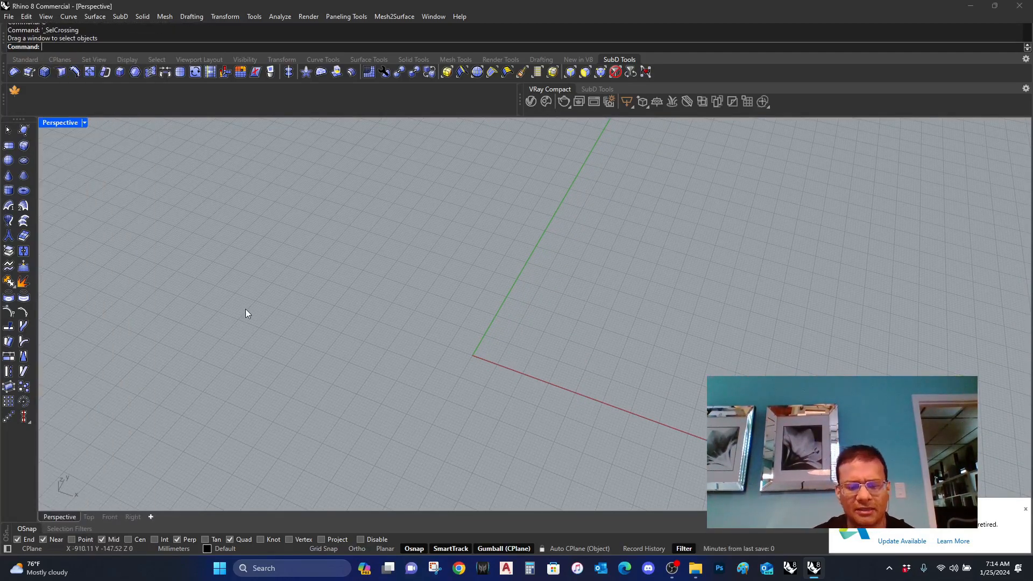
{"action": "key", "text": "Return"}
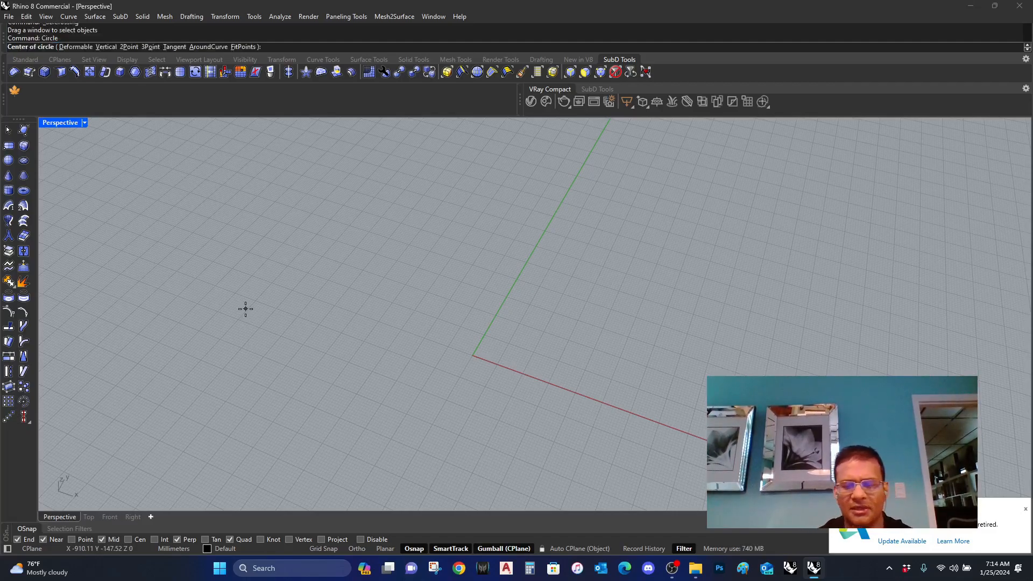
{"action": "type", "text": "0"}
{"action": "key", "text": "Return"}
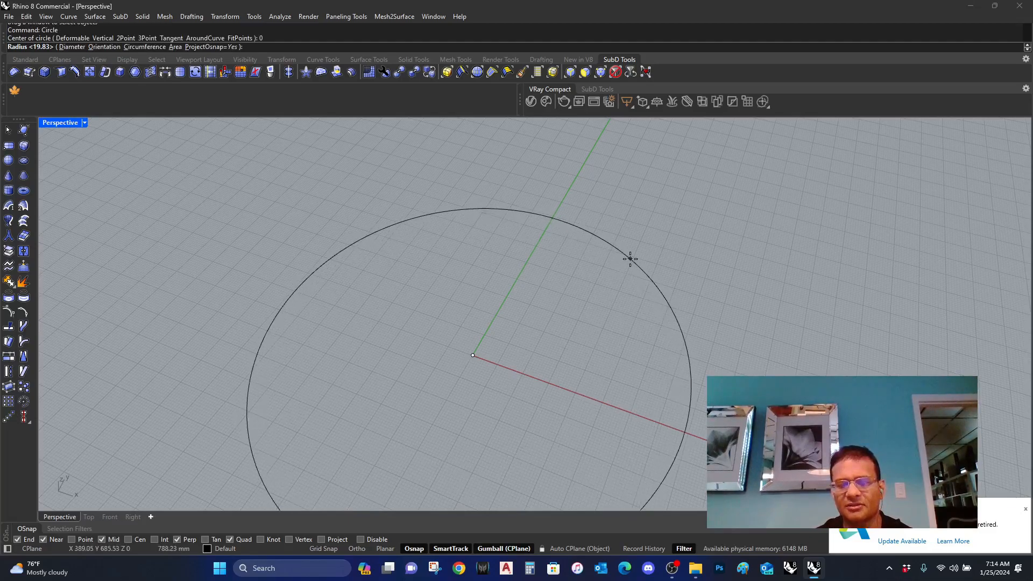
{"action": "left_click", "coordinate": [630, 258]}
Offset the circle outward by 1200 mm to make a larger concentric circle.
{"action": "scroll", "coordinate": [490, 313], "scroll_direction": "down", "scroll_amount": 5}
{"action": "type", "text": "Offset"}
{"action": "key", "text": "Return"}
{"action": "left_click", "coordinate": [431, 255]}
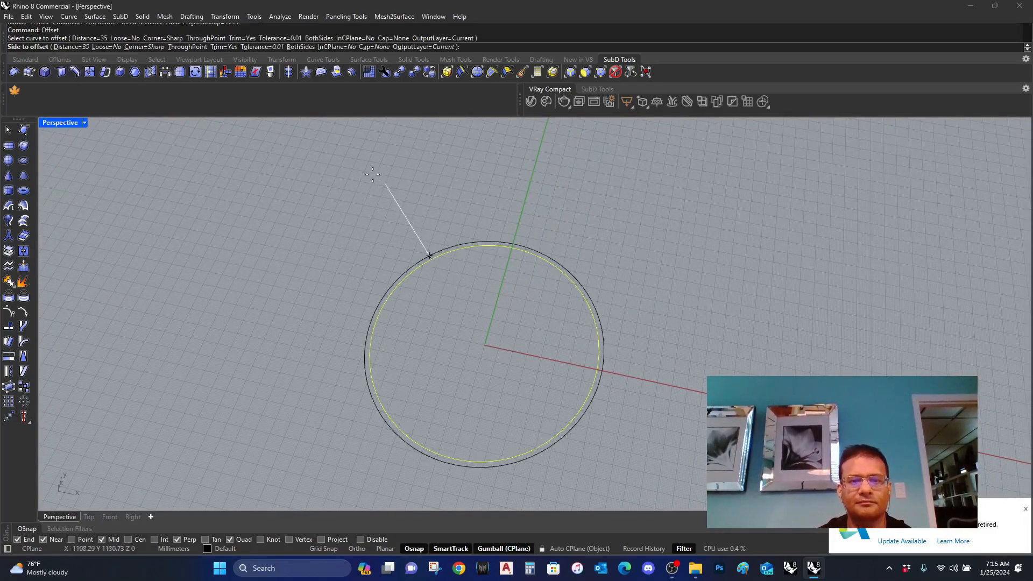
{"action": "type", "text": "3"}
{"action": "key", "text": "BackSpace"}
{"action": "type", "text": "1200"}
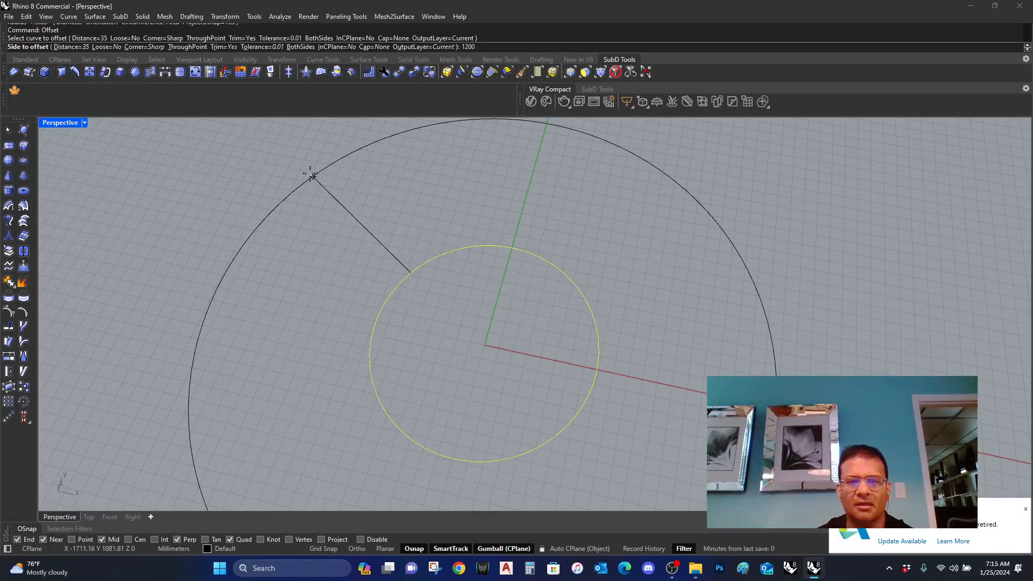
{"action": "left_click", "coordinate": [311, 173]}
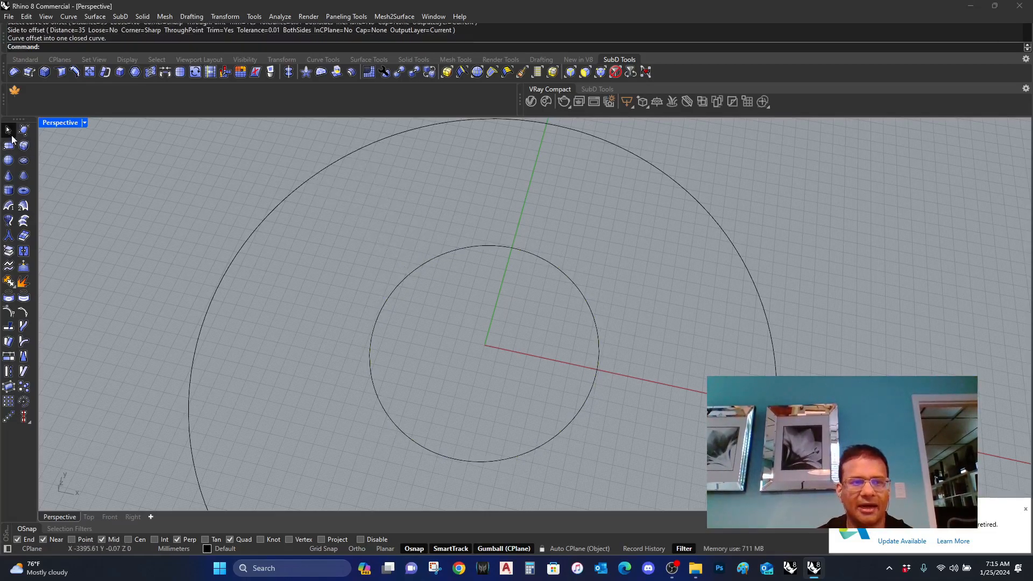
Draw a straight polyline along the X axis from the inner circle to the outer circle.
{"action": "left_click", "coordinate": [25, 59]}
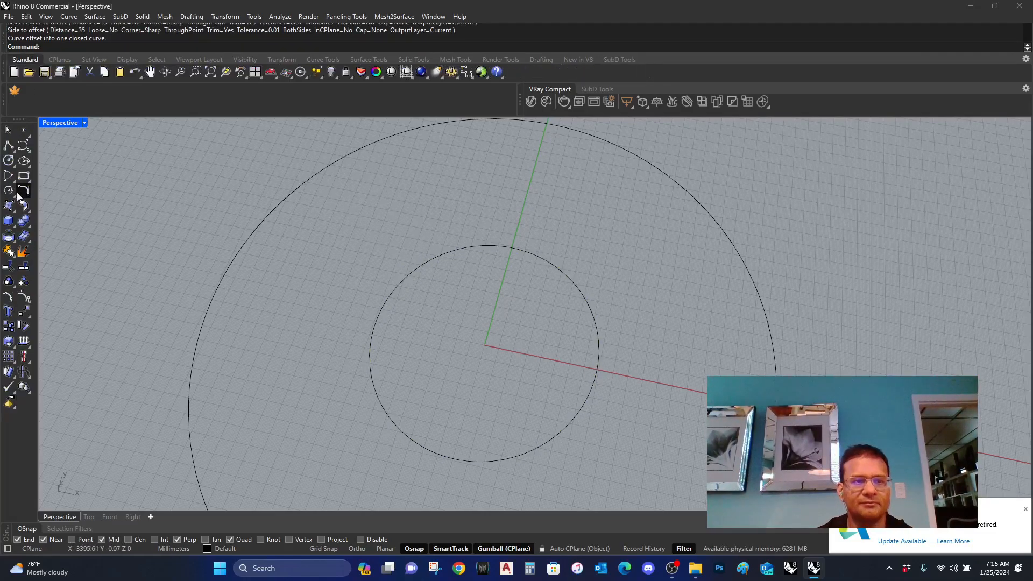
{"action": "left_click", "coordinate": [9, 145]}
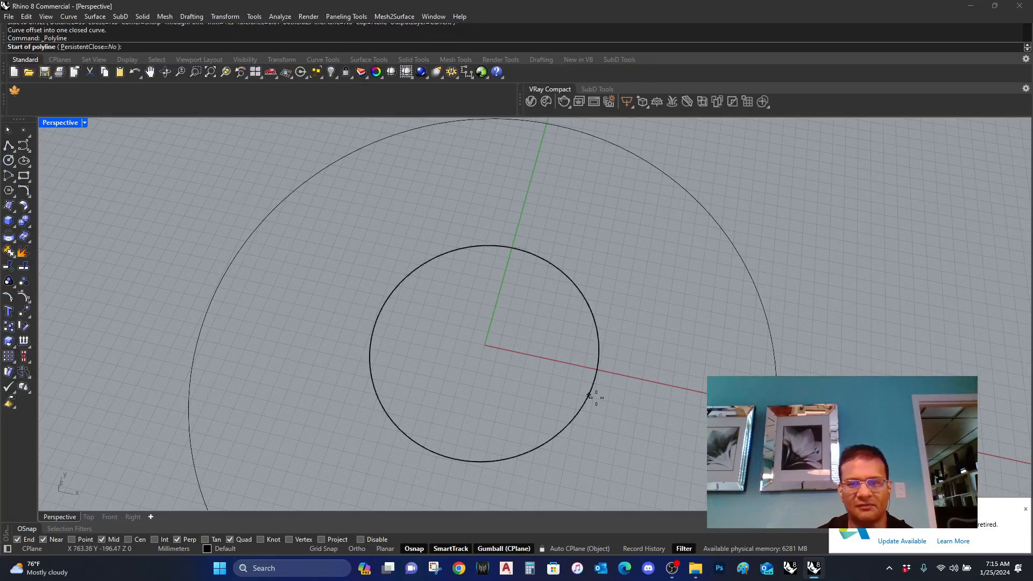
{"action": "left_click", "coordinate": [597, 370]}
{"action": "left_click", "coordinate": [774, 409]}
{"action": "key", "text": "Return"}
Array the radial line along the inner circle with ArrayCrv, using 12 items and Freeform orientation.
{"action": "type", "text": "A"}
{"action": "key", "text": "Return"}
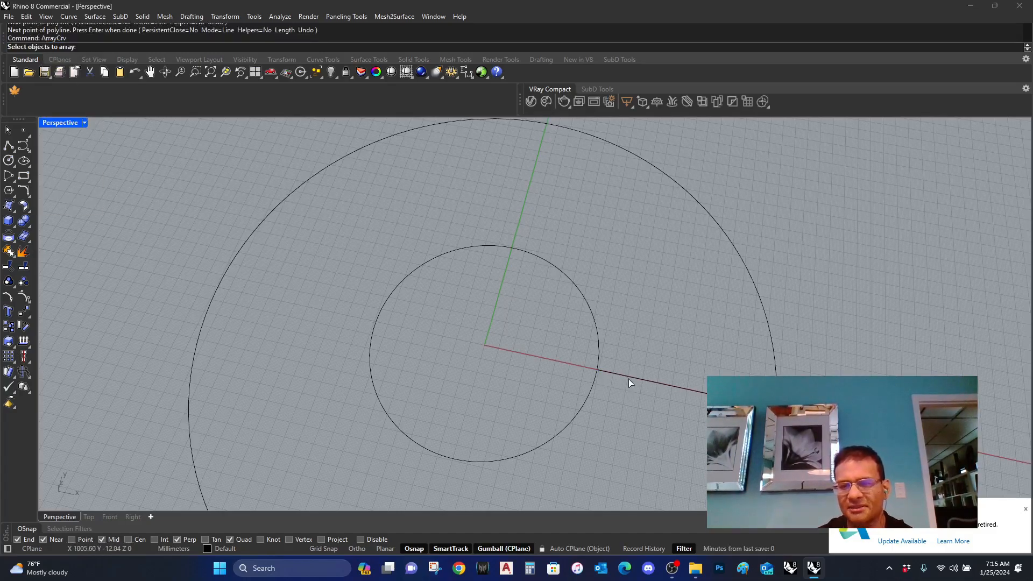
{"action": "left_click", "coordinate": [628, 379]}
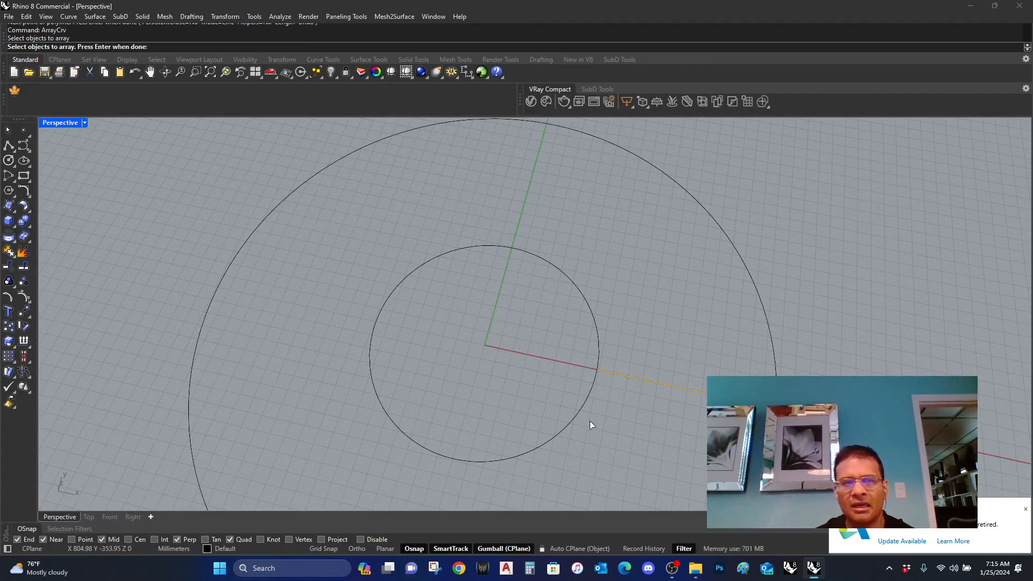
{"action": "key", "text": "Return"}
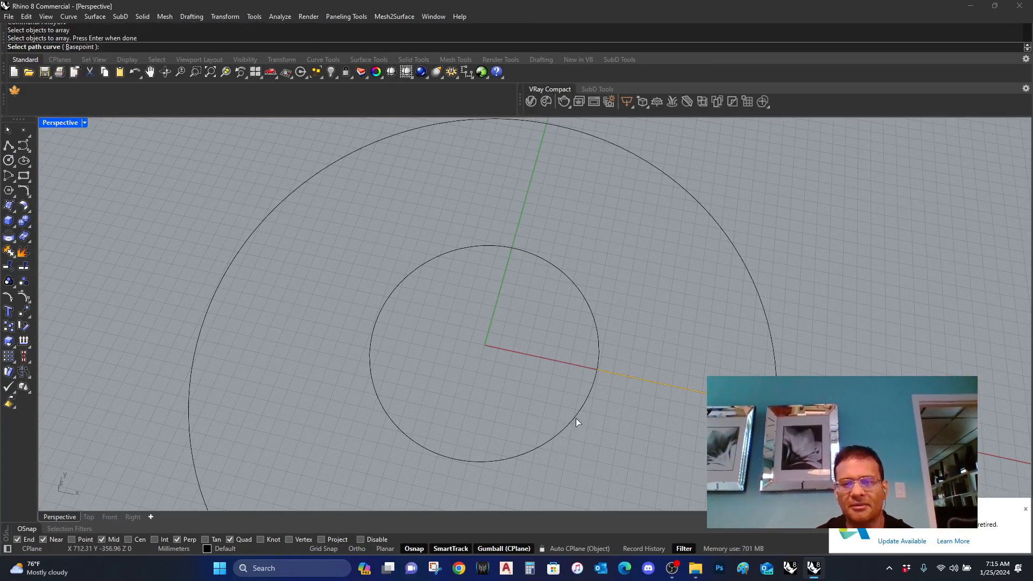
{"action": "left_click", "coordinate": [576, 419]}
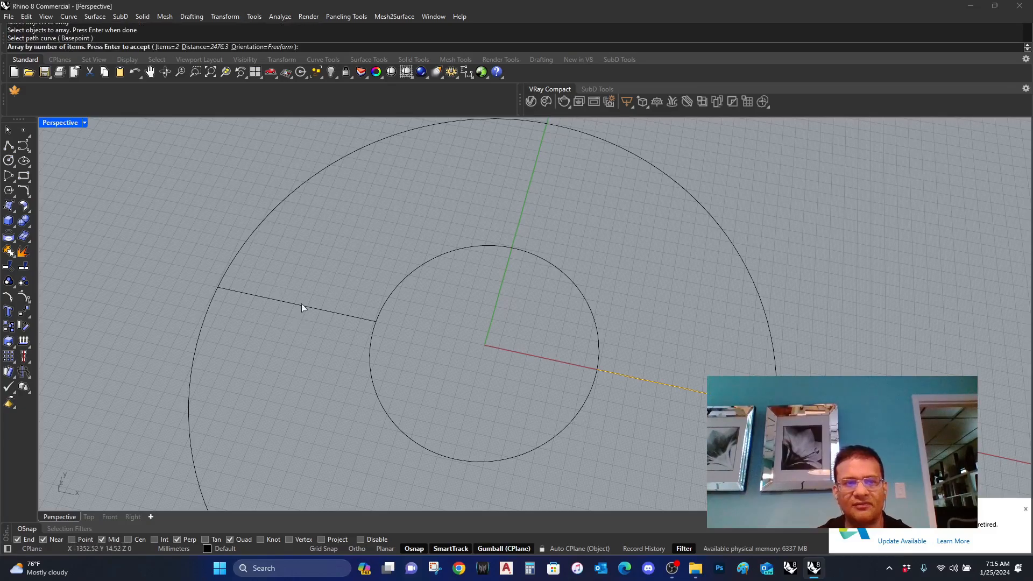
{"action": "left_click", "coordinate": [167, 47]}
{"action": "type", "text": "12"}
{"action": "key", "text": "Return"}
{"action": "scroll", "coordinate": [341, 224], "scroll_direction": "down", "scroll_amount": 2}
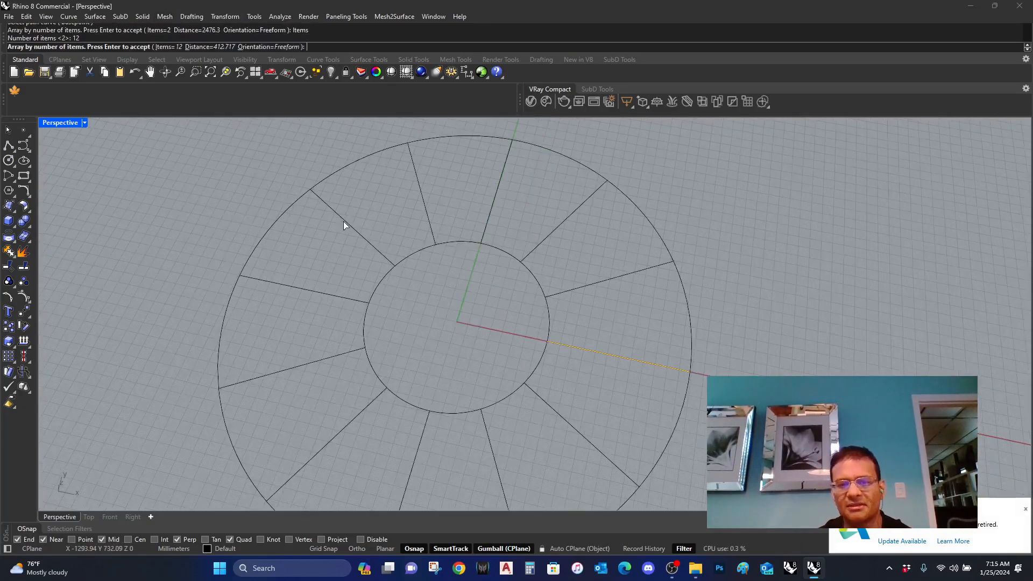
{"action": "key", "text": "Return"}
{"action": "scroll", "coordinate": [344, 221], "scroll_direction": "down", "scroll_amount": 2}
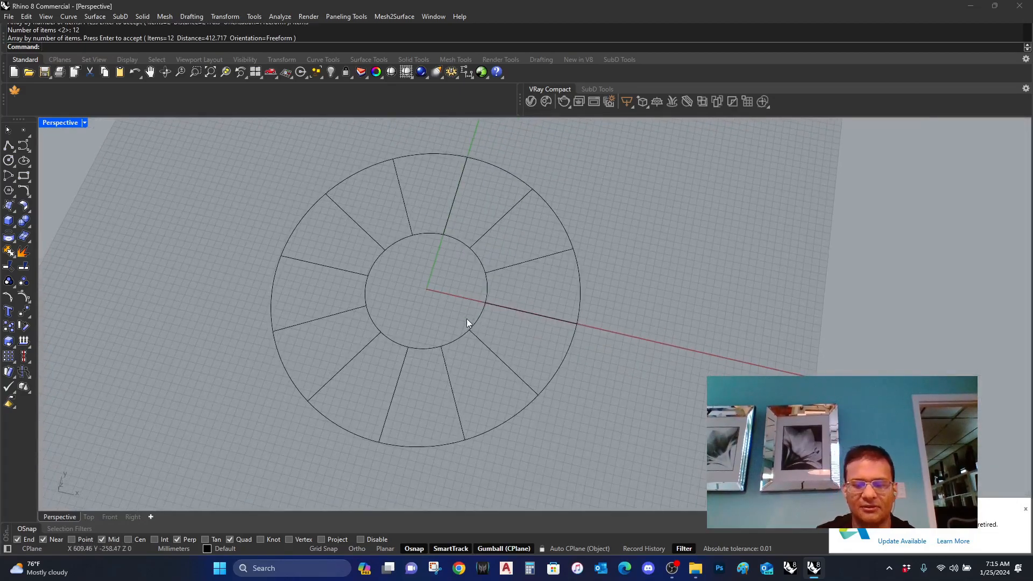
Try piping both circles and all radial lines with a diameter of 35 mm, and undo the result.
{"action": "type", "text": "Pipe"}
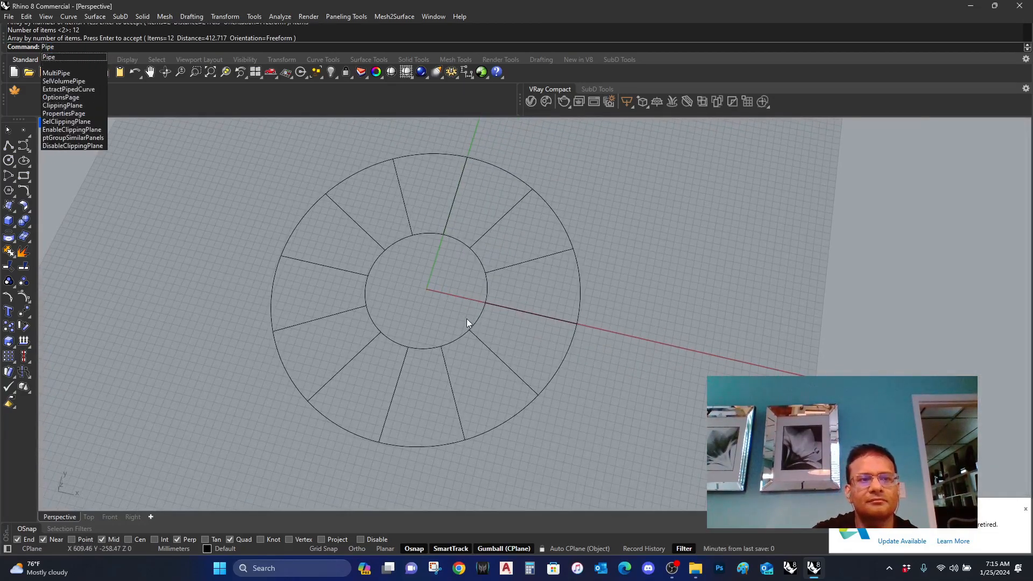
{"action": "key", "text": "Return"}
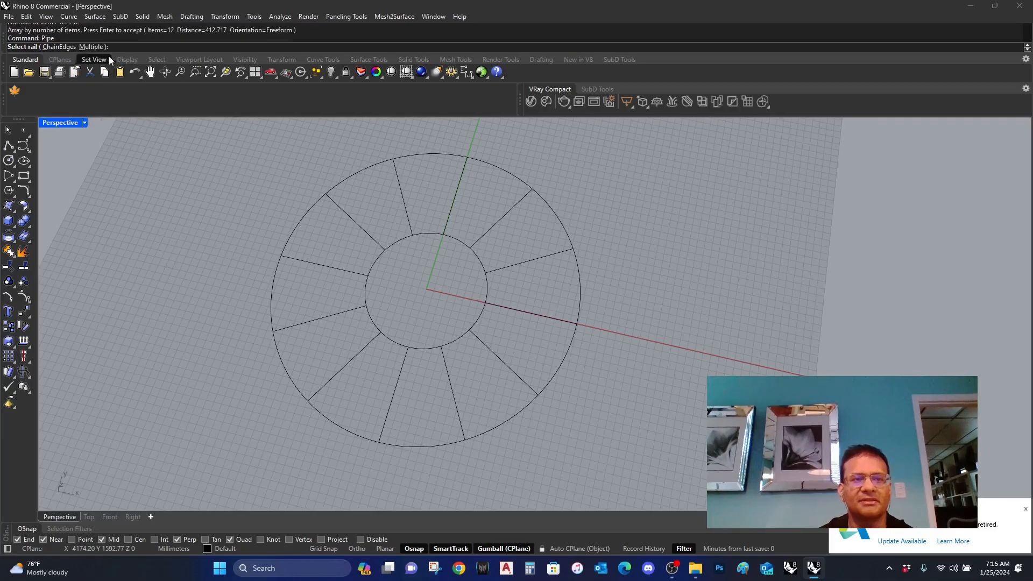
{"action": "left_click", "coordinate": [93, 47]}
{"action": "left_click_drag", "start_coordinate": [682, 437], "coordinate": [201, 153]}
{"action": "key", "text": "Return"}
{"action": "left_click", "coordinate": [81, 47]}
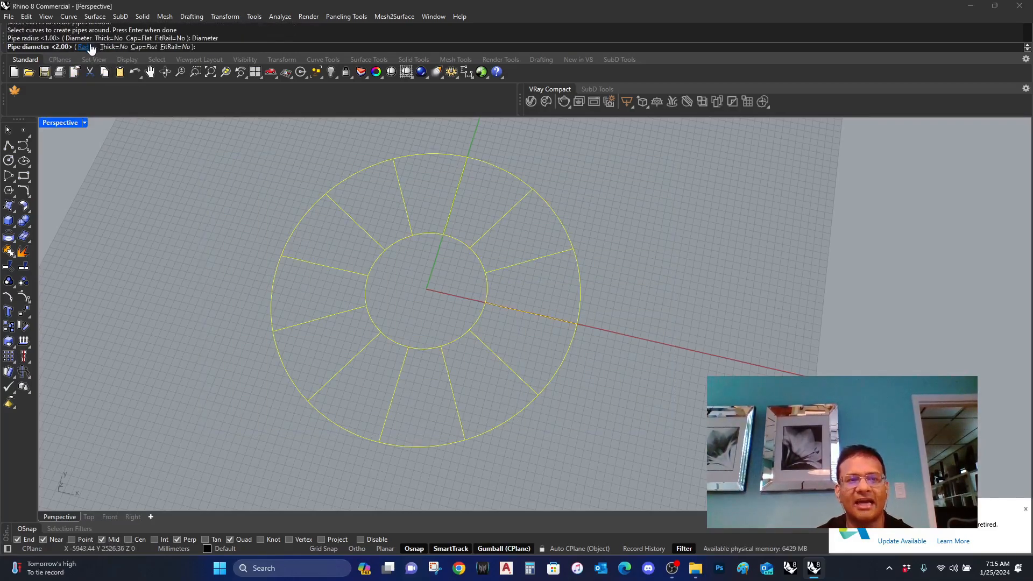
{"action": "type", "text": "3"}
{"action": "key", "text": "Return"}
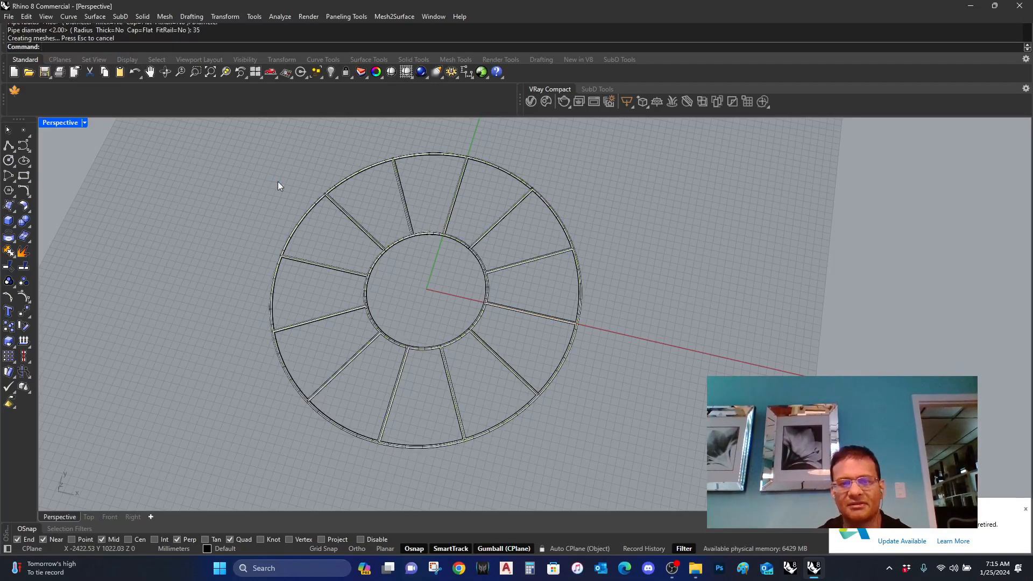
{"action": "key", "text": "ctrl+z"}
Pipe both circles and all radial lines together with a diameter of 150 mm and flat caps.
{"action": "key", "text": "Return"}
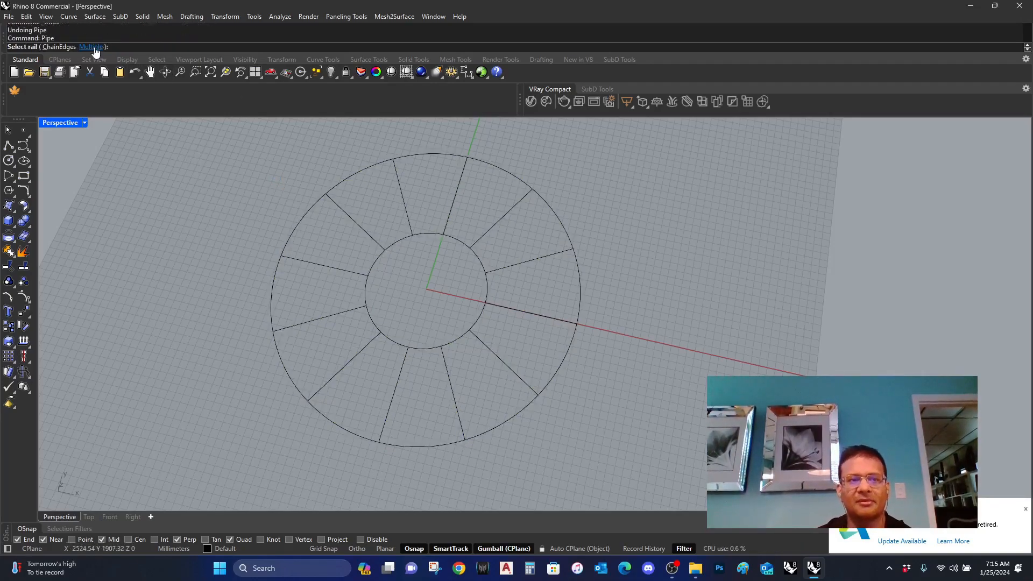
{"action": "left_click_drag", "start_coordinate": [685, 466], "coordinate": [258, 226]}
{"action": "key", "text": "Return"}
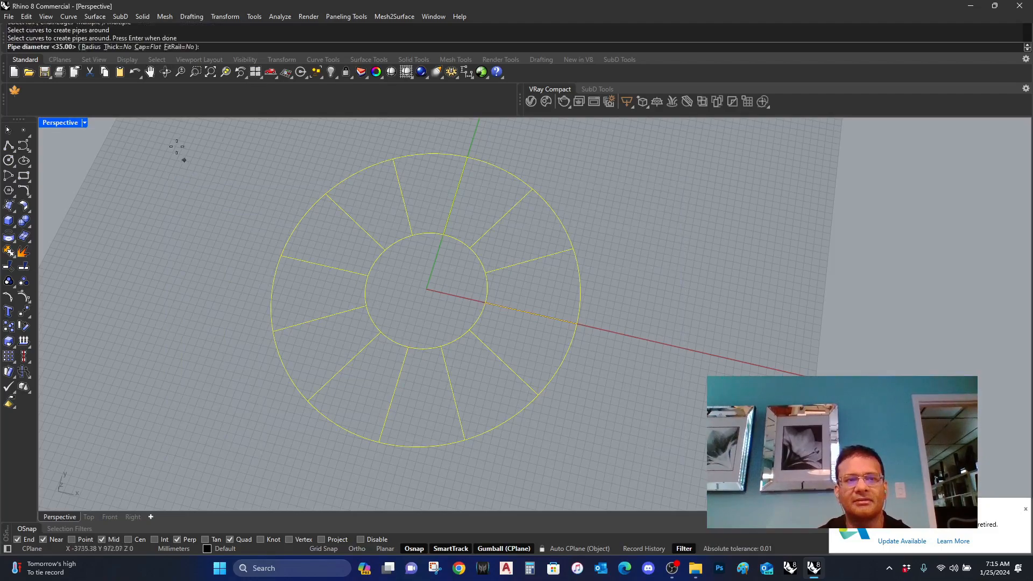
{"action": "type", "text": "150"}
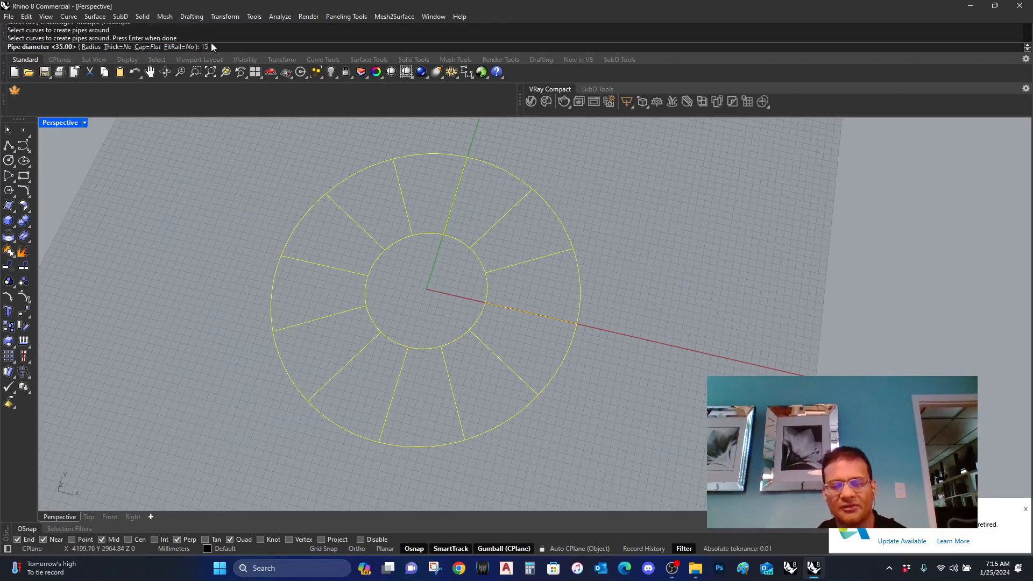
{"action": "key", "text": "Return"}
{"action": "right_click_drag", "start_coordinate": [595, 372], "coordinate": [626, 394]}
{"action": "right_click", "coordinate": [626, 395]}
{"action": "key", "text": "Escape"}
Select the whole wheel and join its ring and spoke pipes with a Boolean union.
{"action": "right_click_drag", "start_coordinate": [483, 415], "coordinate": [488, 405]}
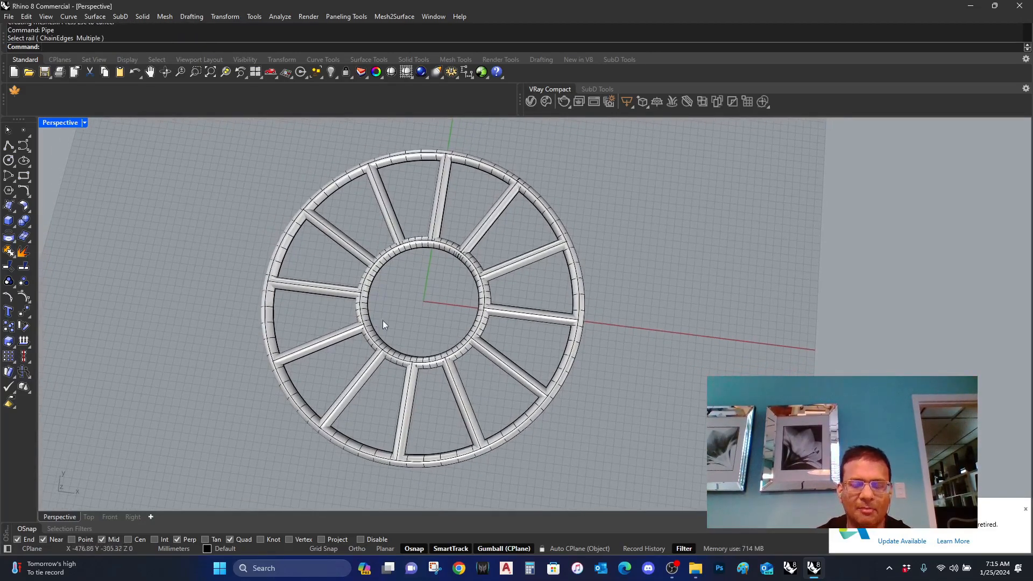
{"action": "scroll", "coordinate": [363, 385], "scroll_direction": "up", "scroll_amount": 2}
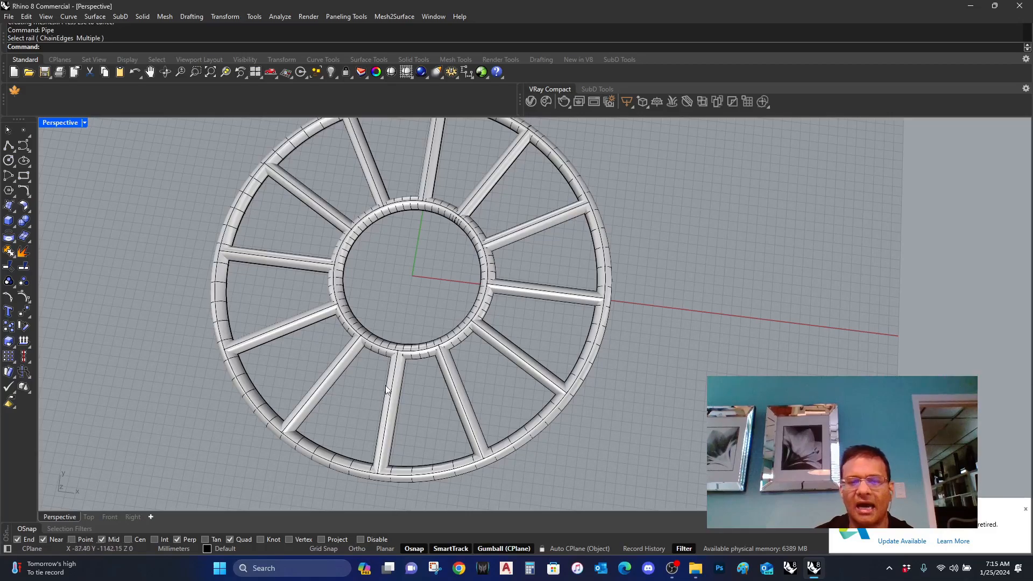
{"action": "scroll", "coordinate": [445, 356], "scroll_direction": "down", "scroll_amount": 2}
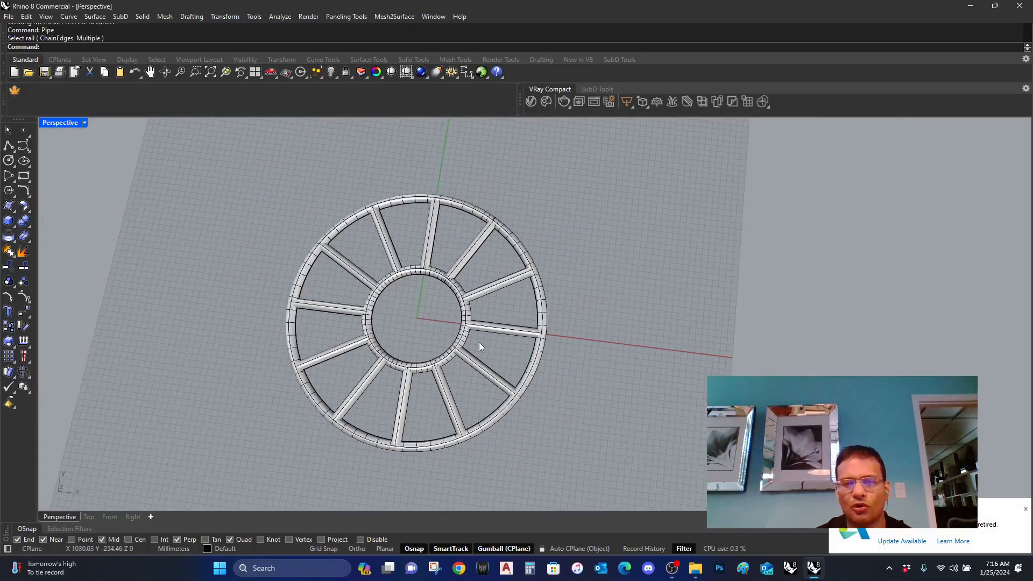
{"action": "right_click_drag", "start_coordinate": [495, 326], "coordinate": [498, 339]}
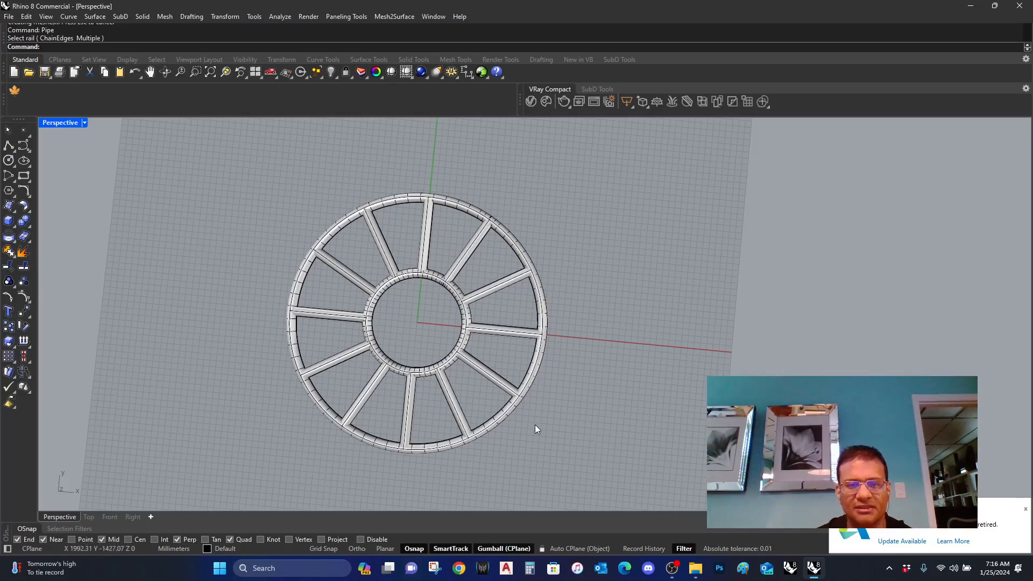
{"action": "left_click_drag", "start_coordinate": [598, 436], "coordinate": [172, 191]}
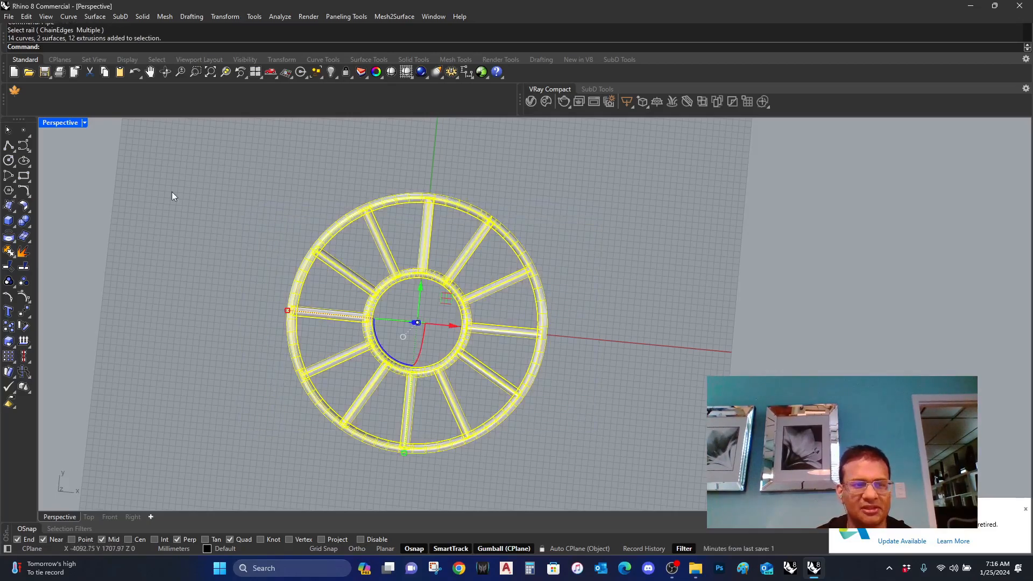
{"action": "left_click", "coordinate": [23, 223]}
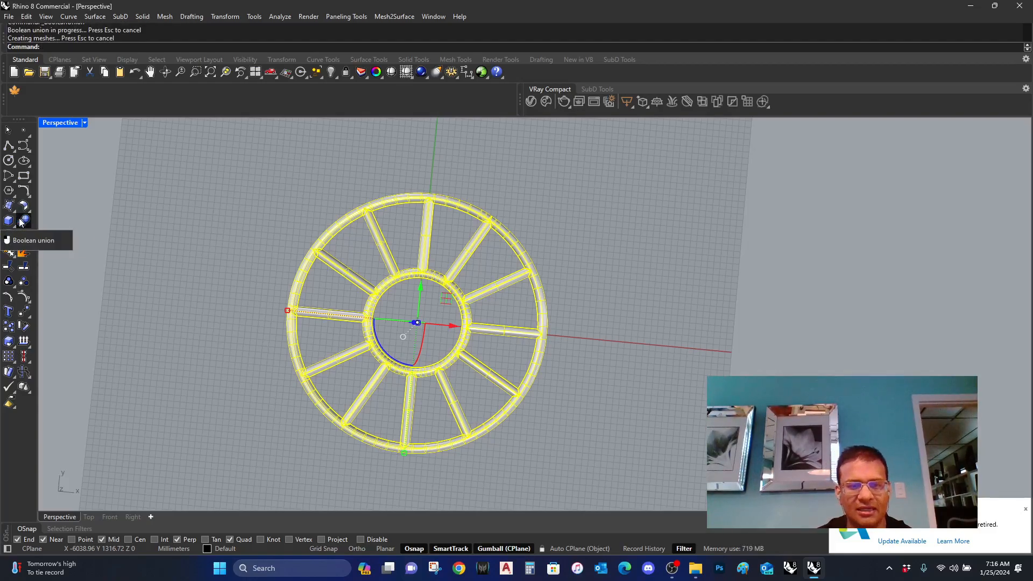
{"action": "scroll", "coordinate": [369, 387], "scroll_direction": "up", "scroll_amount": 5}
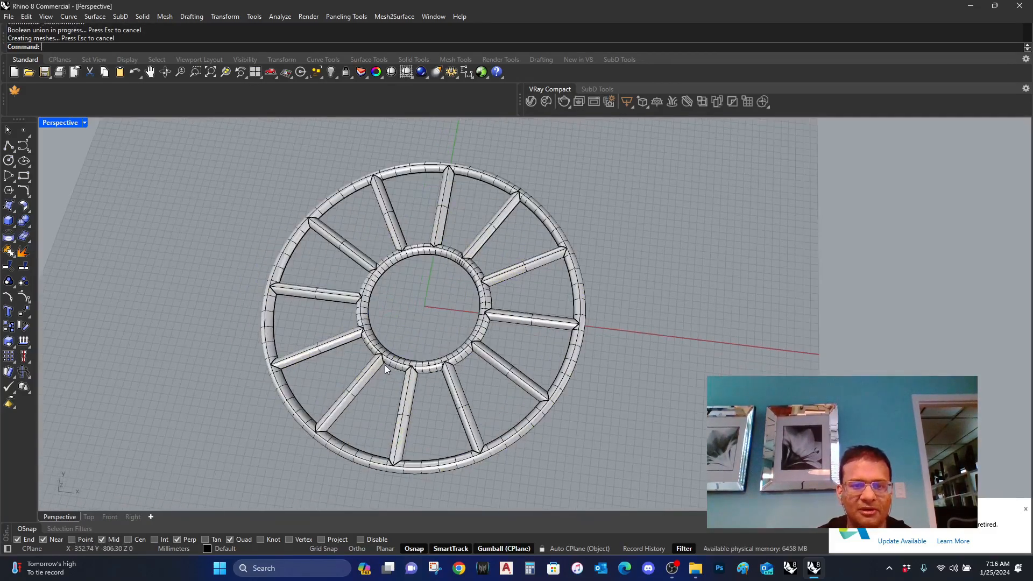
Quad remesh the unioned wheel with a target quad count of 2000 and conversion to SubD enabled.
{"action": "scroll", "coordinate": [387, 353], "scroll_direction": "down", "scroll_amount": 8}
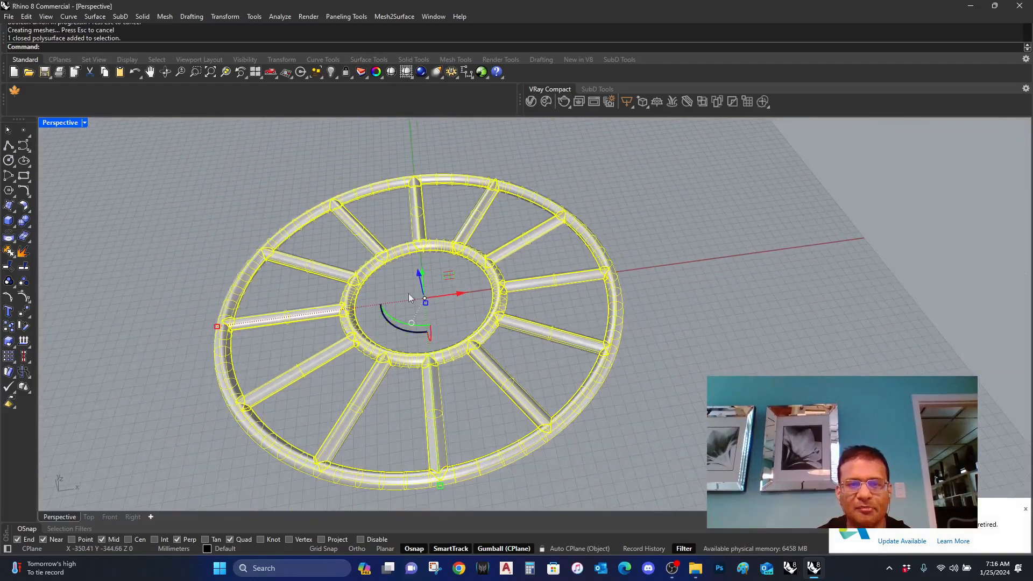
{"action": "left_click", "coordinate": [619, 59]}
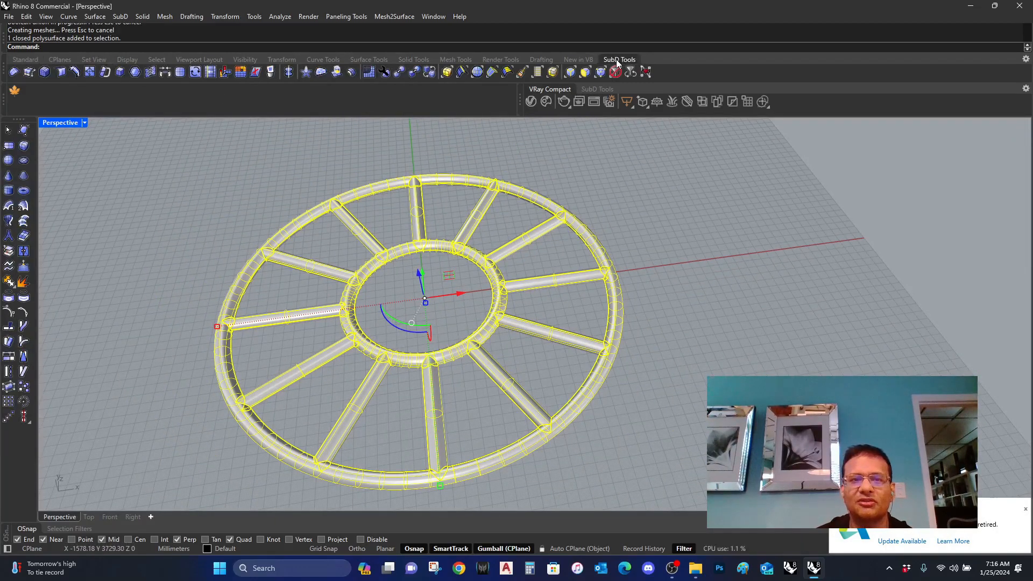
{"action": "left_click", "coordinate": [369, 75]}
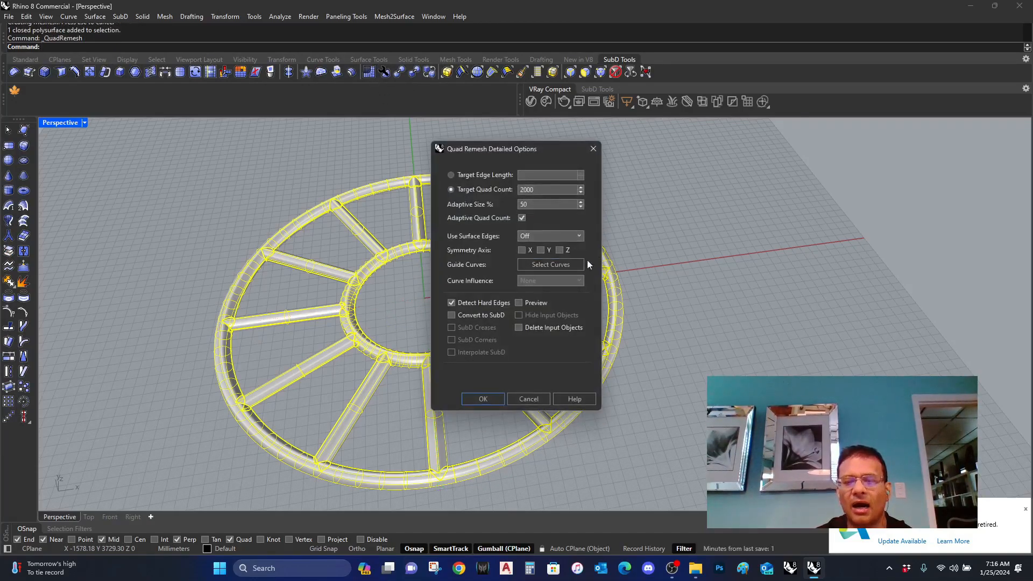
{"action": "left_click", "coordinate": [452, 314]}
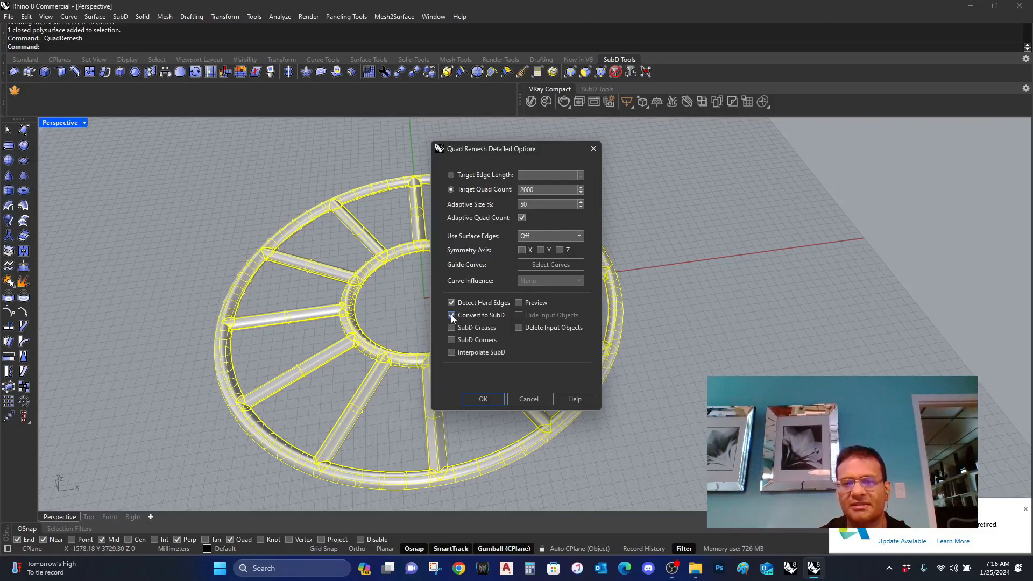
{"action": "left_click", "coordinate": [486, 396]}
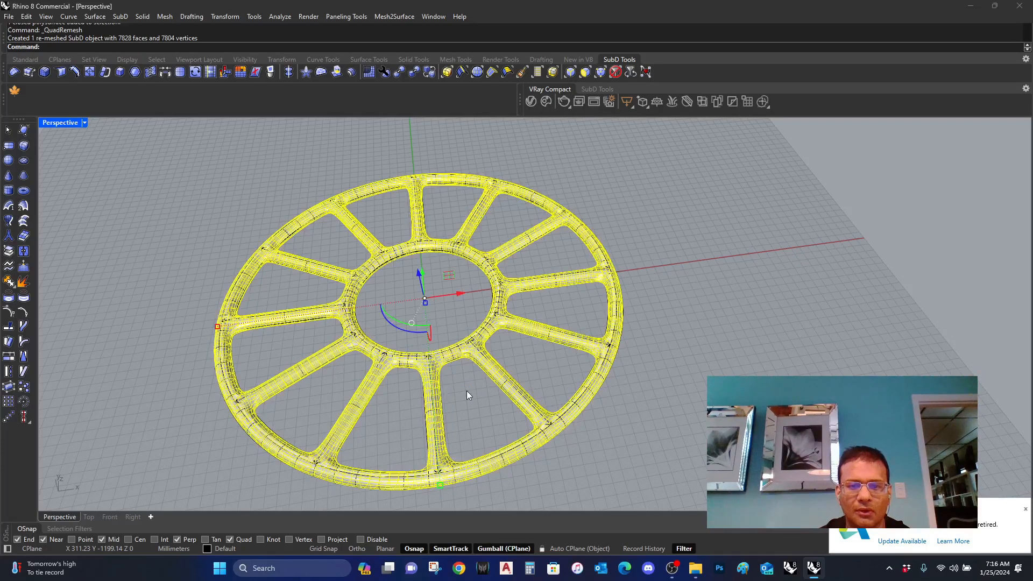
Lock the remeshed SubD wheel.
{"action": "right_click_drag", "start_coordinate": [466, 390], "coordinate": [449, 405]}
{"action": "scroll", "coordinate": [399, 389], "scroll_direction": "up", "scroll_amount": 3}
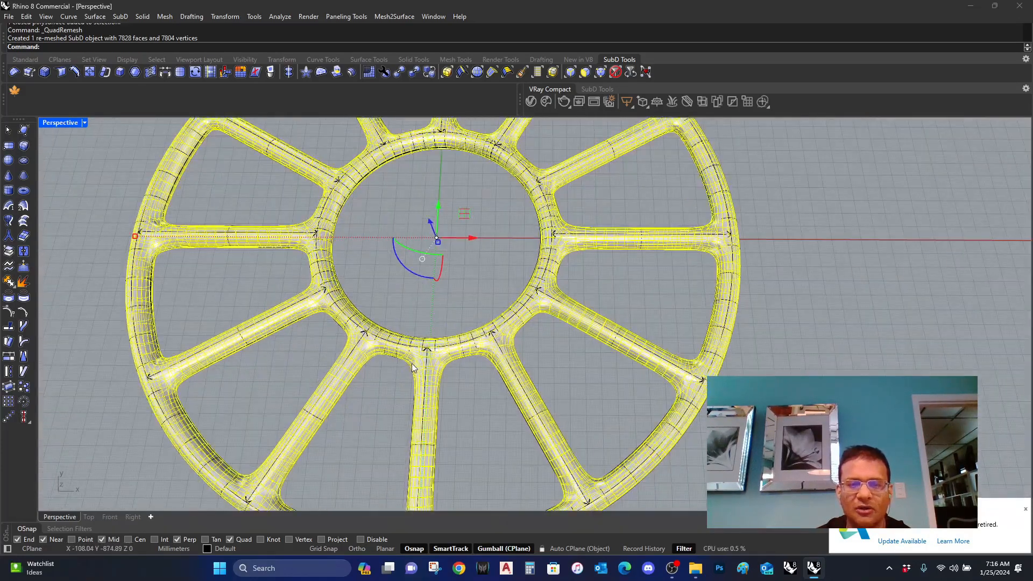
{"action": "right_click_drag", "start_coordinate": [544, 353], "coordinate": [569, 339]}
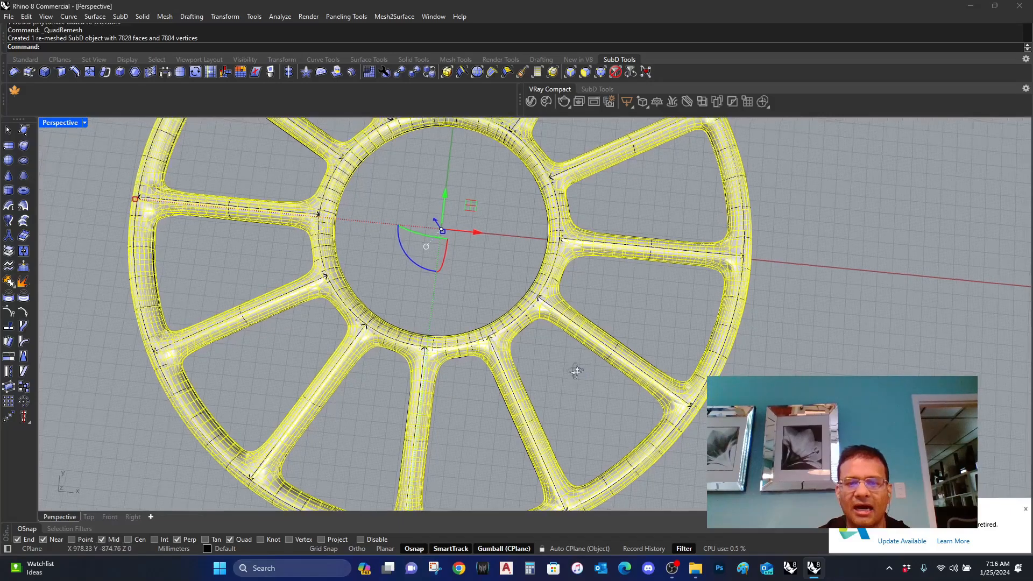
{"action": "right_click_drag", "start_coordinate": [576, 377], "coordinate": [566, 356]}
{"action": "middle_click", "coordinate": [467, 329]}
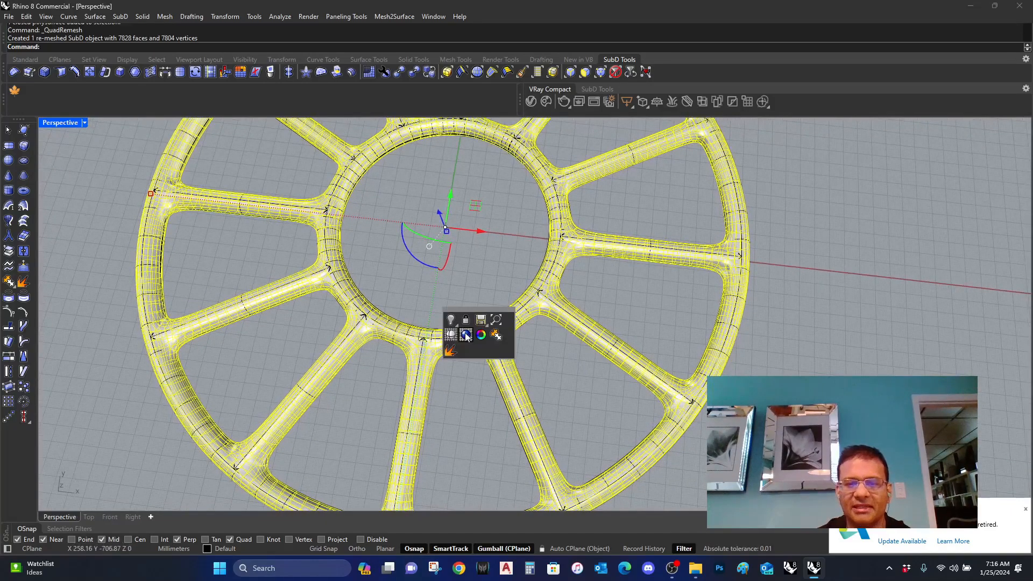
{"action": "left_click", "coordinate": [463, 318]}
Move the original polysurface wheel about 13075 mm along the X axis, away from the SubD wheel, and unlock the SubD.
{"action": "scroll", "coordinate": [464, 318], "scroll_direction": "down", "scroll_amount": 3}
{"action": "left_click", "coordinate": [332, 366]}
{"action": "scroll", "coordinate": [386, 347], "scroll_direction": "down", "scroll_amount": 5}
{"action": "left_click_drag", "start_coordinate": [421, 321], "coordinate": [965, 377]}
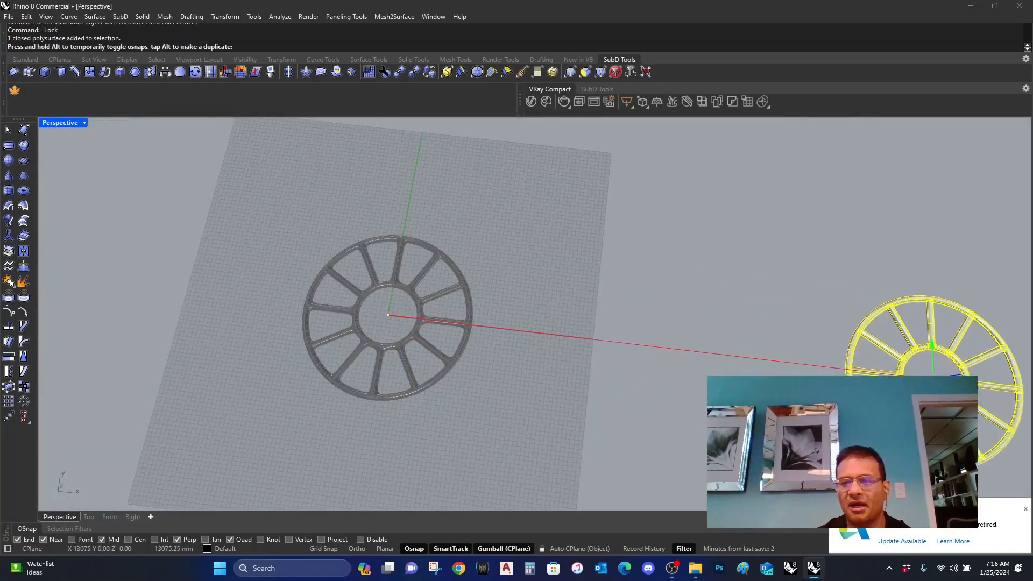
{"action": "left_click", "coordinate": [616, 408]}
{"action": "middle_click", "coordinate": [320, 335]}
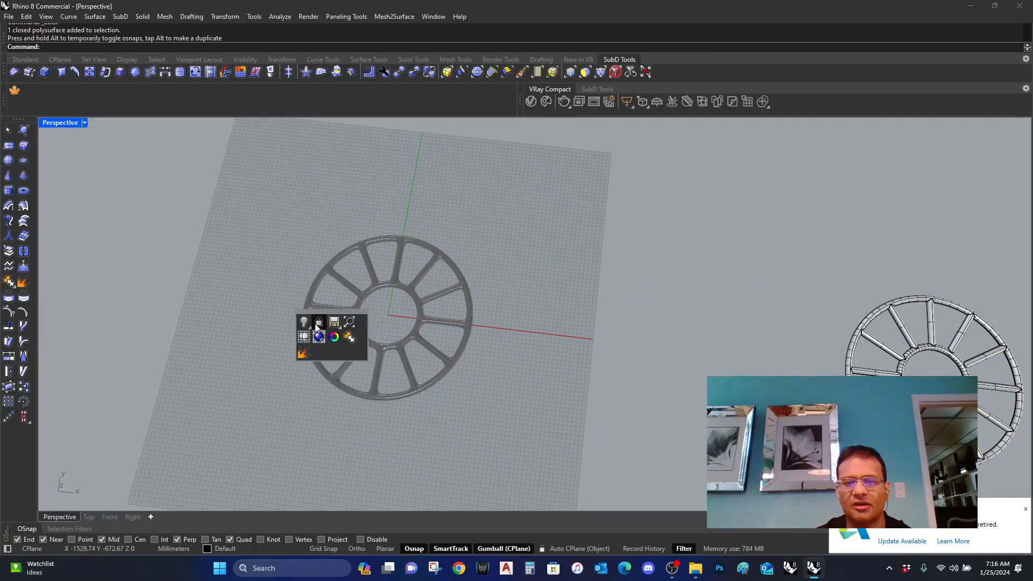
{"action": "right_click", "coordinate": [316, 322]}
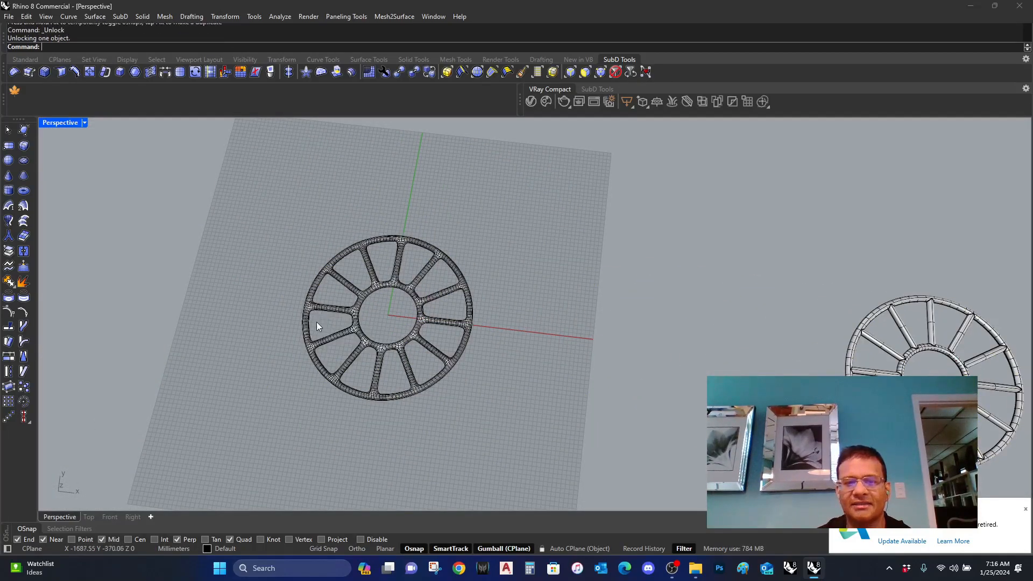
Maximize the Top viewport and set its display mode to Shaded.
{"action": "double_click", "coordinate": [60, 122]}
{"action": "left_click", "coordinate": [297, 225]}
{"action": "scroll", "coordinate": [297, 224], "scroll_direction": "down", "scroll_amount": 5}
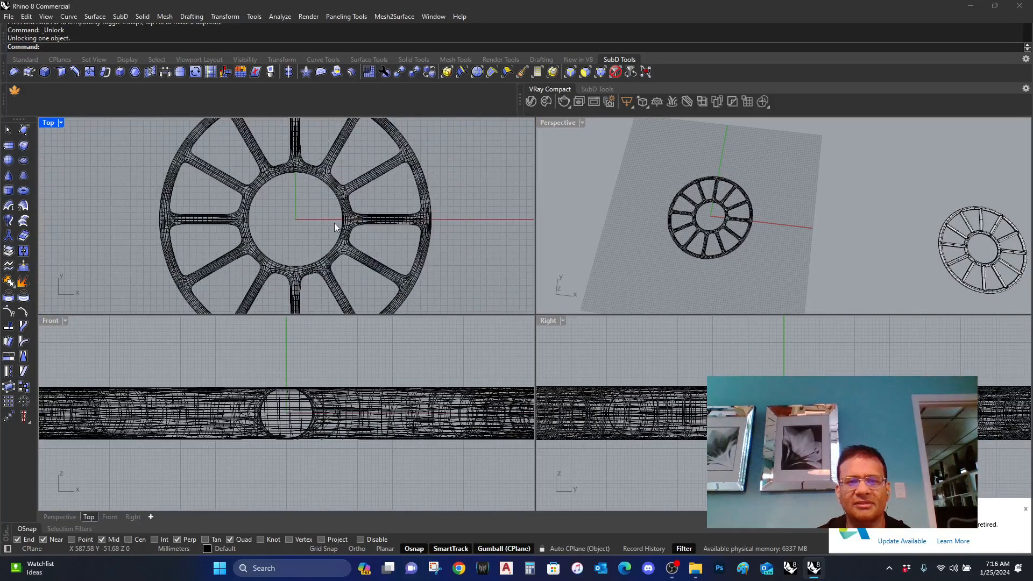
{"action": "double_click", "coordinate": [54, 120]}
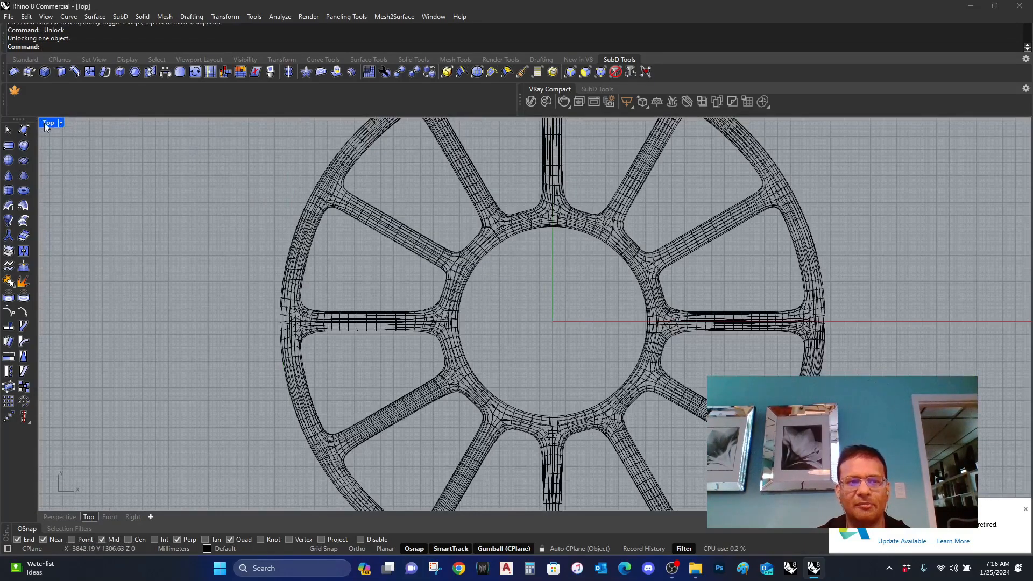
{"action": "left_click", "coordinate": [46, 123]}
{"action": "left_click", "coordinate": [69, 175]}
{"action": "scroll", "coordinate": [361, 241], "scroll_direction": "down", "scroll_amount": 2}
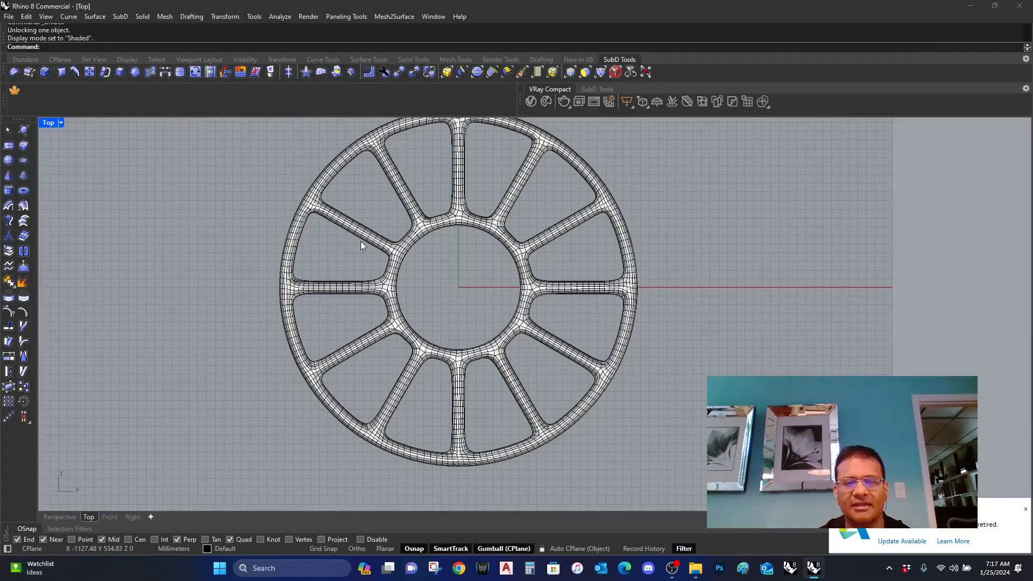
Run Maelstrom on the SubD wheel, centred at the origin with a first radius of about 798 mm on the inner ring.
{"action": "type", "text": "M"}
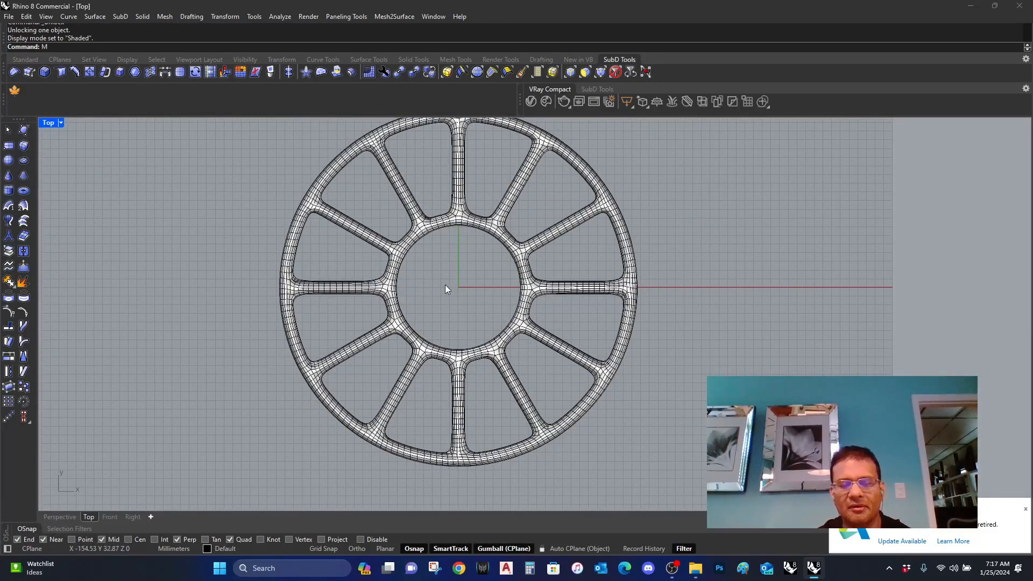
{"action": "type", "text": "aelstrom"}
{"action": "key", "text": "Return"}
{"action": "left_click", "coordinate": [583, 358]}
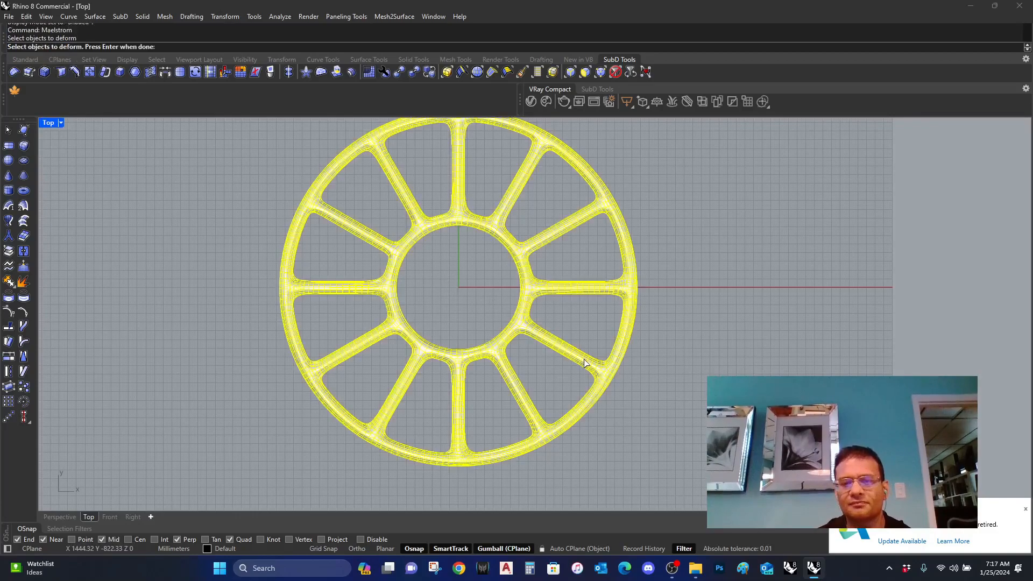
{"action": "key", "text": "Return"}
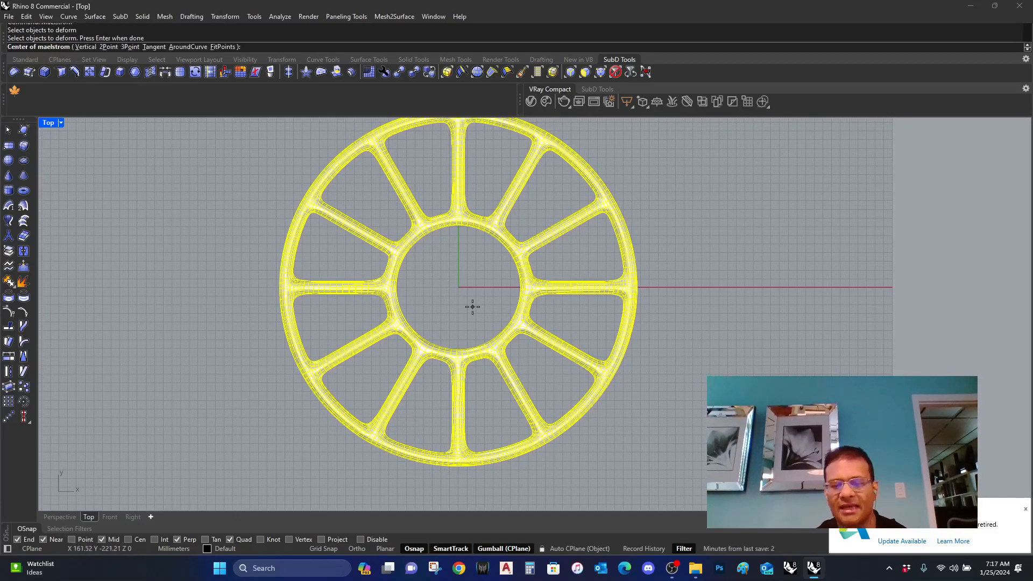
{"action": "left_click", "coordinate": [458, 287]}
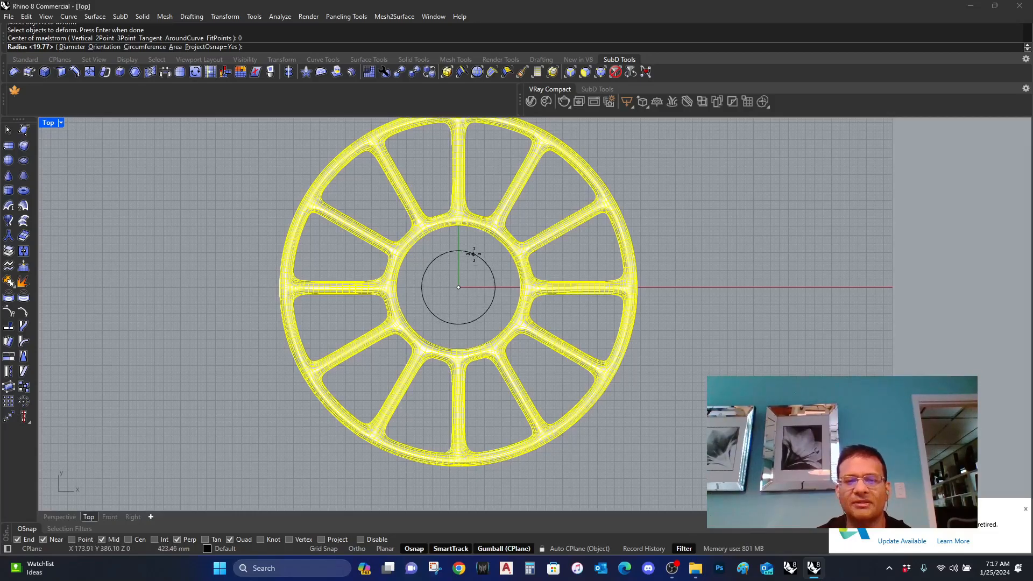
{"action": "scroll", "coordinate": [463, 277], "scroll_direction": "down", "scroll_amount": 2}
{"action": "scroll", "coordinate": [484, 238], "scroll_direction": "up", "scroll_amount": 3}
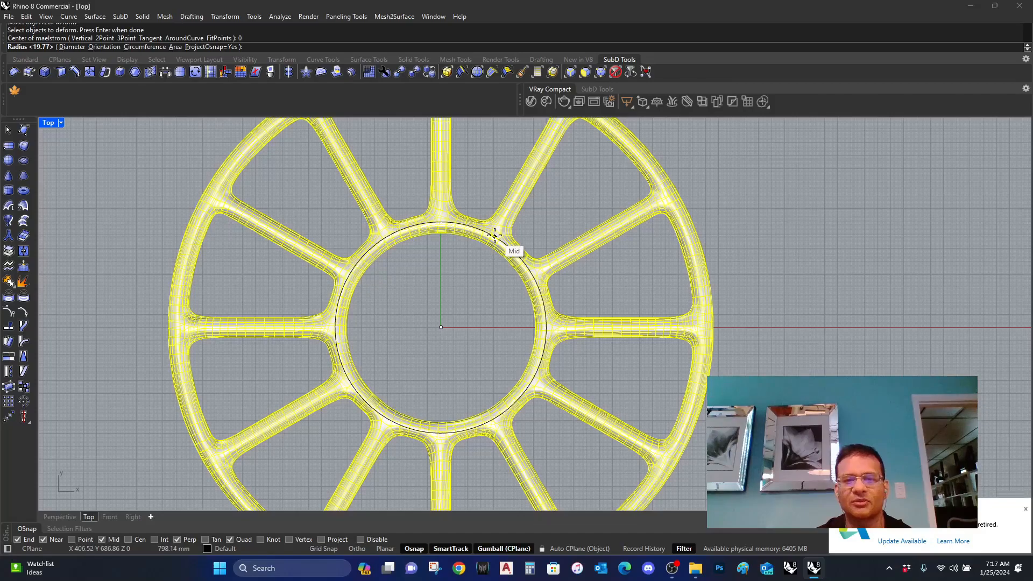
{"action": "left_click", "coordinate": [494, 235]}
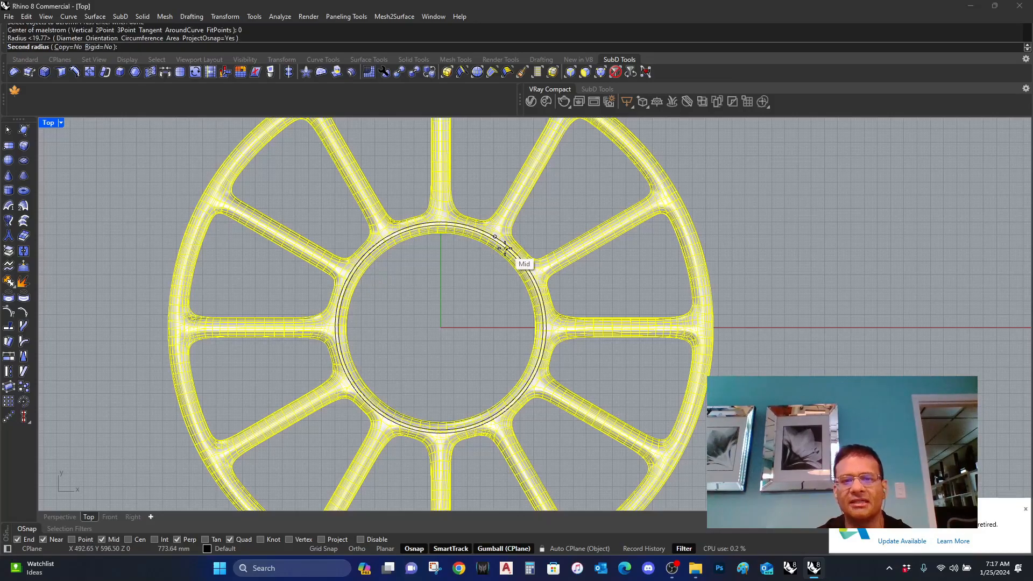
Set the Maelstrom's second radius to about 2001 mm on the outer ring and its coil angle to about -123 degrees.
{"action": "scroll", "coordinate": [502, 248], "scroll_direction": "down", "scroll_amount": 3}
{"action": "scroll", "coordinate": [576, 226], "scroll_direction": "up", "scroll_amount": 3}
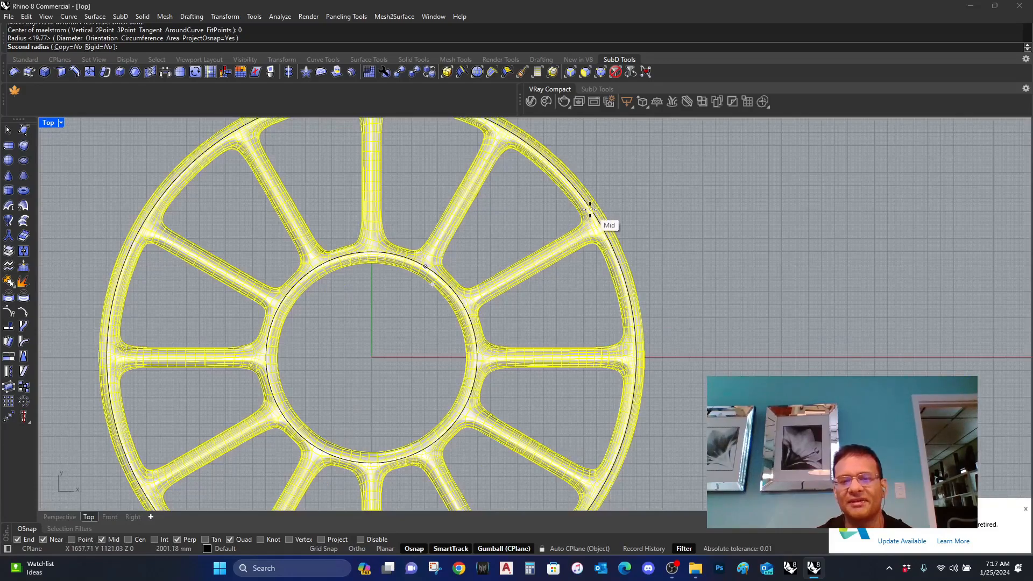
{"action": "left_click", "coordinate": [590, 211]}
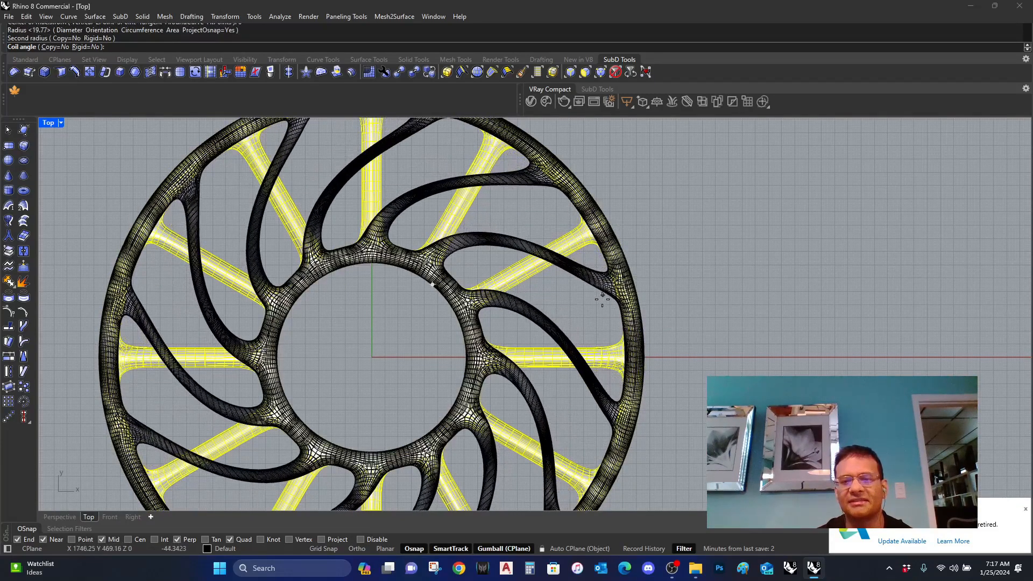
{"action": "scroll", "coordinate": [597, 323], "scroll_direction": "down", "scroll_amount": 3}
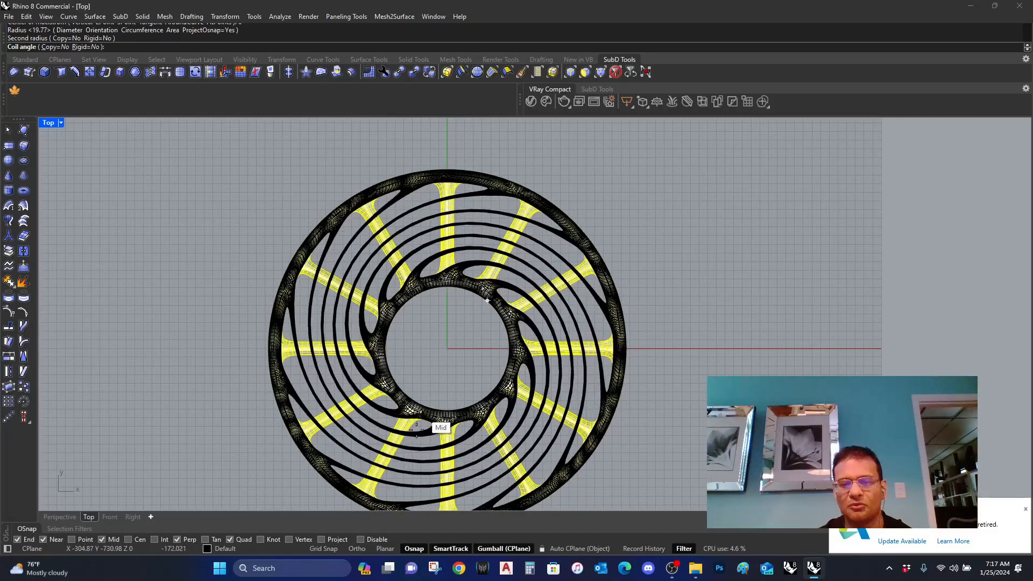
{"action": "left_click", "coordinate": [489, 432]}
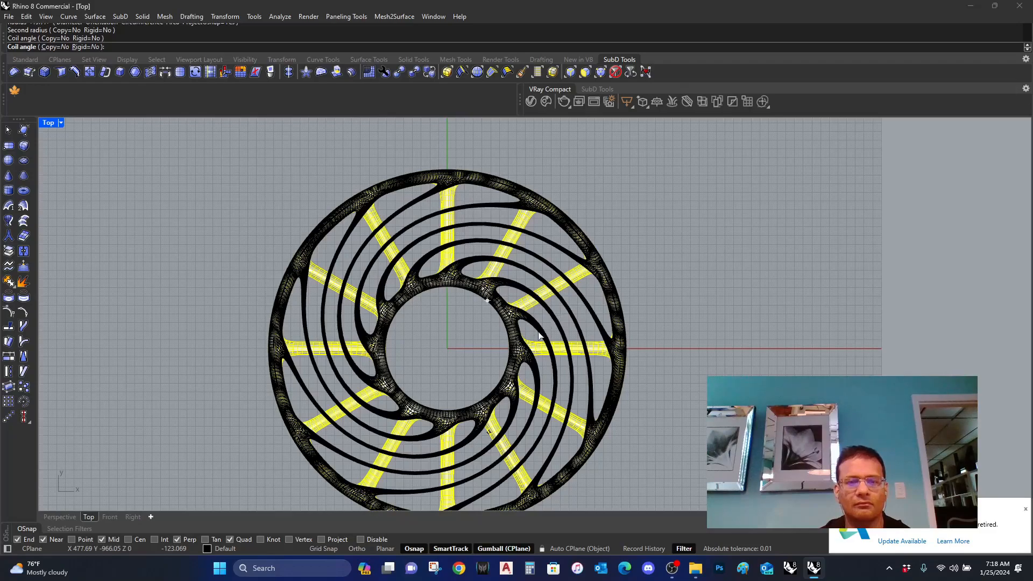
{"action": "left_click", "coordinate": [450, 348]}
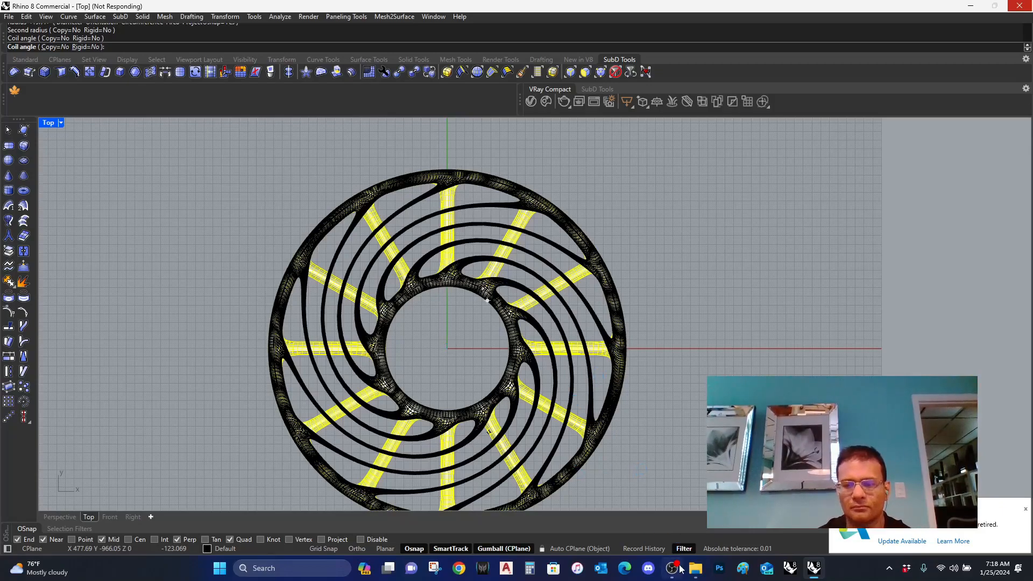
Examine the swirled wheel in the Top view and in the maximized Perspective viewport.
{"action": "scroll", "coordinate": [495, 340], "scroll_direction": "up", "scroll_amount": 6}
{"action": "right_click_drag", "start_coordinate": [491, 345], "coordinate": [485, 306]}
{"action": "scroll", "coordinate": [471, 287], "scroll_direction": "down", "scroll_amount": 2}
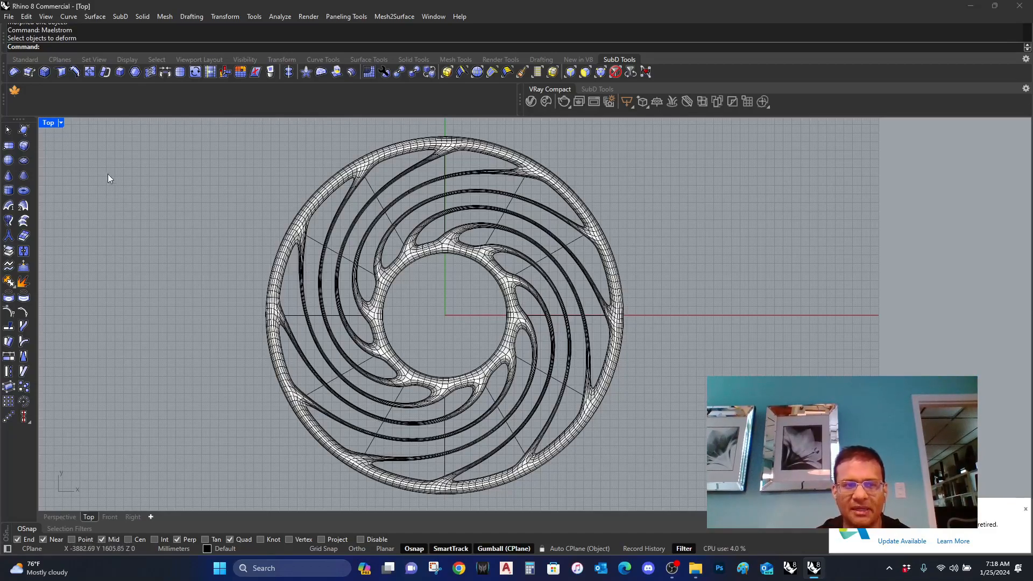
{"action": "double_click", "coordinate": [48, 123]}
{"action": "double_click", "coordinate": [546, 121]}
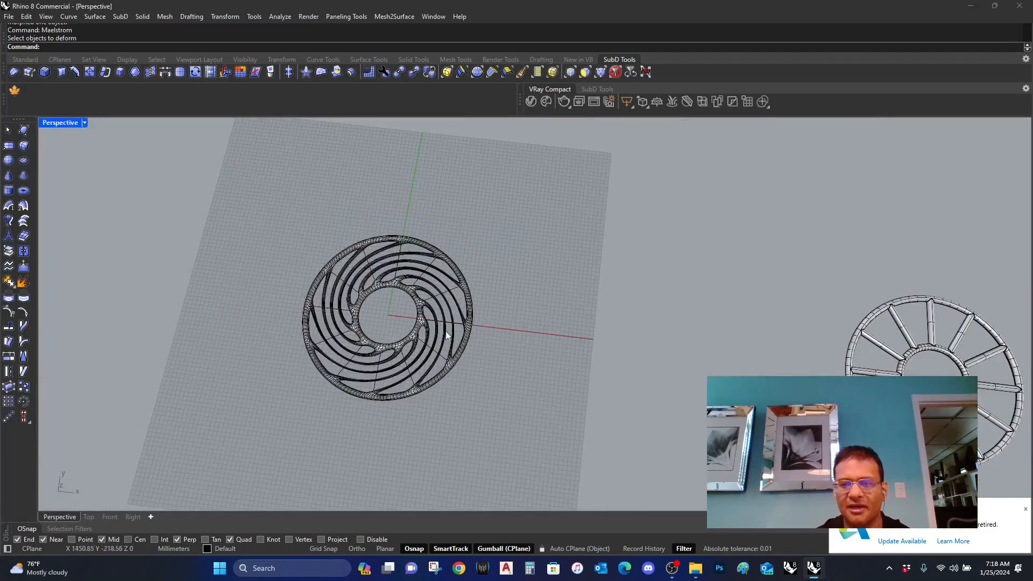
{"action": "scroll", "coordinate": [368, 351], "scroll_direction": "up", "scroll_amount": 5}
{"action": "right_click_drag", "start_coordinate": [369, 348], "coordinate": [430, 279]}
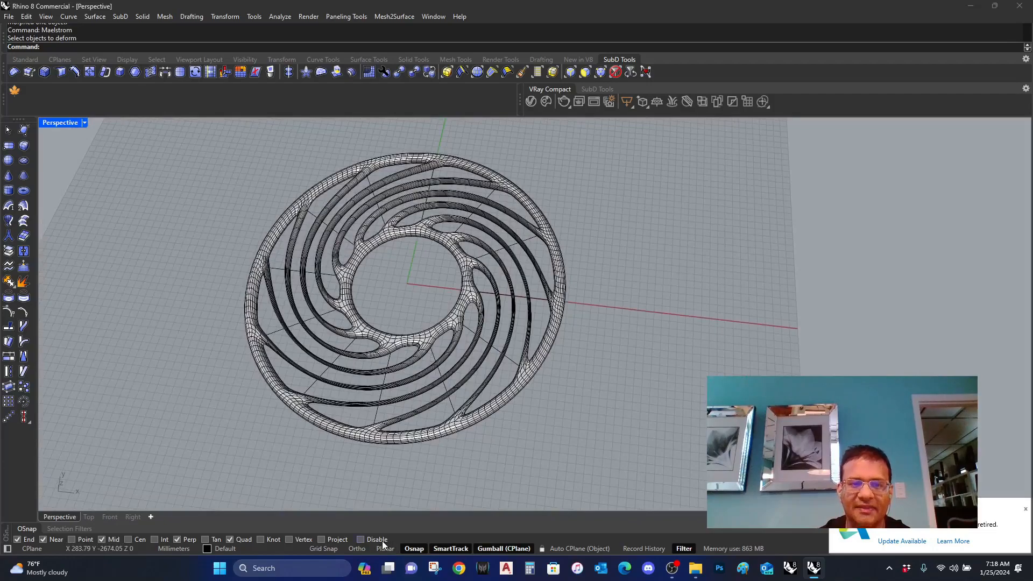
{"action": "scroll", "coordinate": [379, 489], "scroll_direction": "down", "scroll_amount": 5}
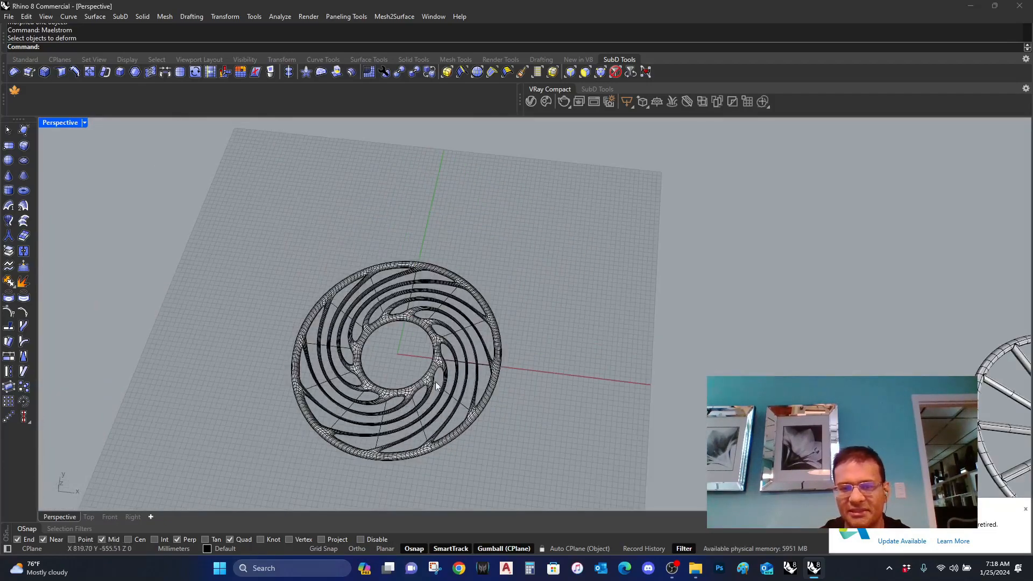
{"action": "scroll", "coordinate": [436, 383], "scroll_direction": "up", "scroll_amount": 4}
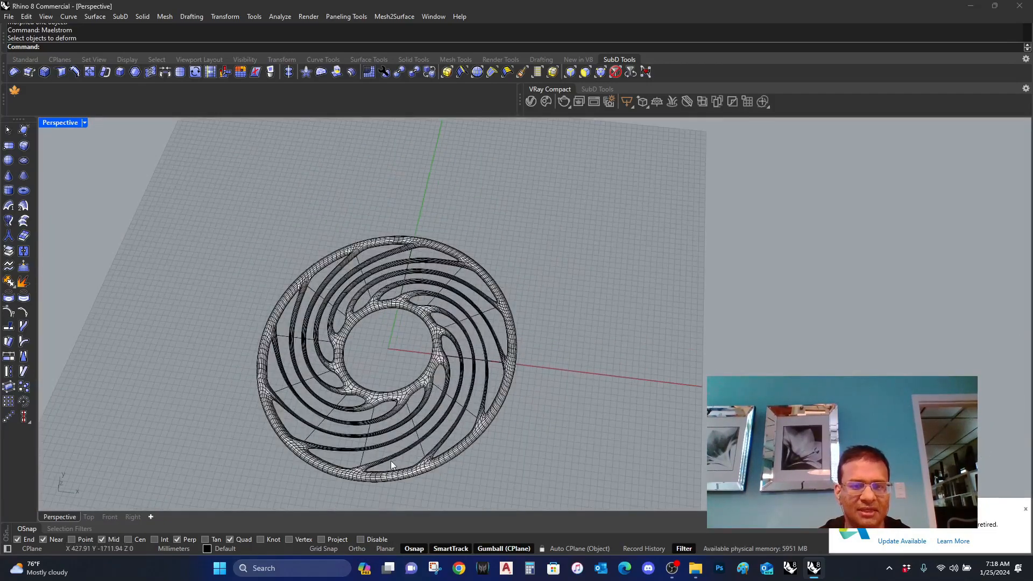
{"action": "scroll", "coordinate": [379, 475], "scroll_direction": "up", "scroll_amount": 2}
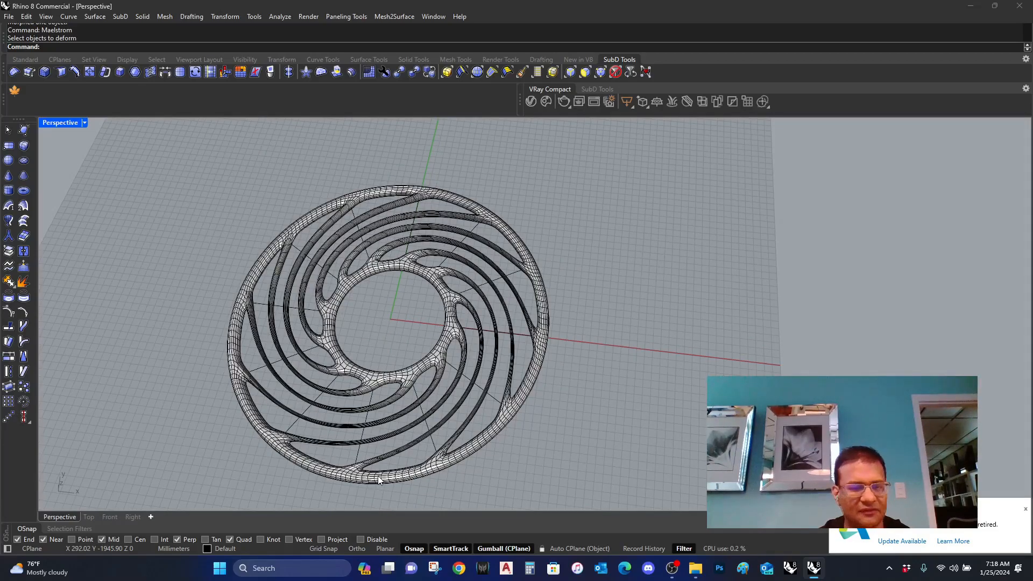